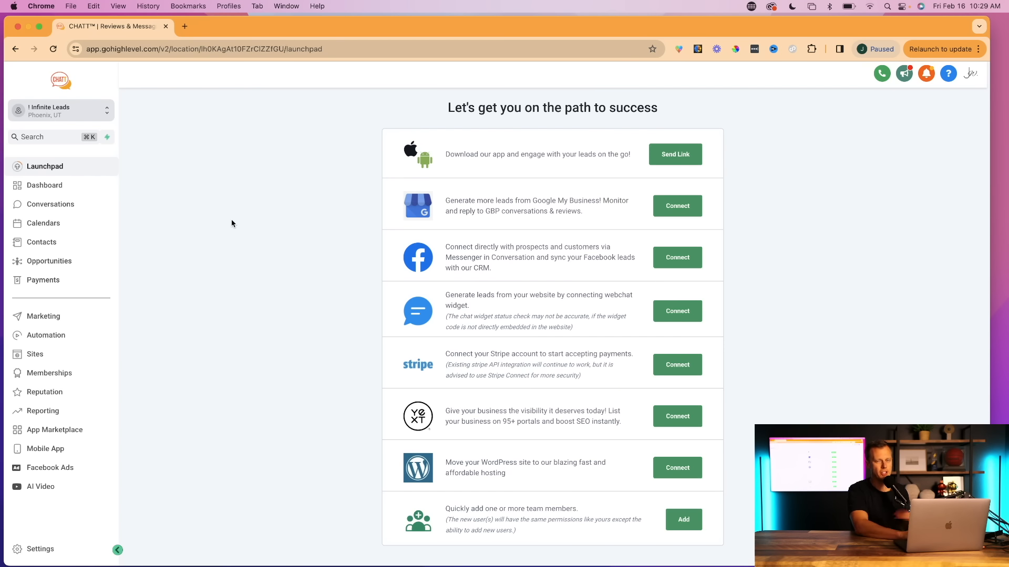
Switch from the Infinite Leads sub-account to the agency view and open the SaaS Configurator's plans and pricing
left_click(107, 111)
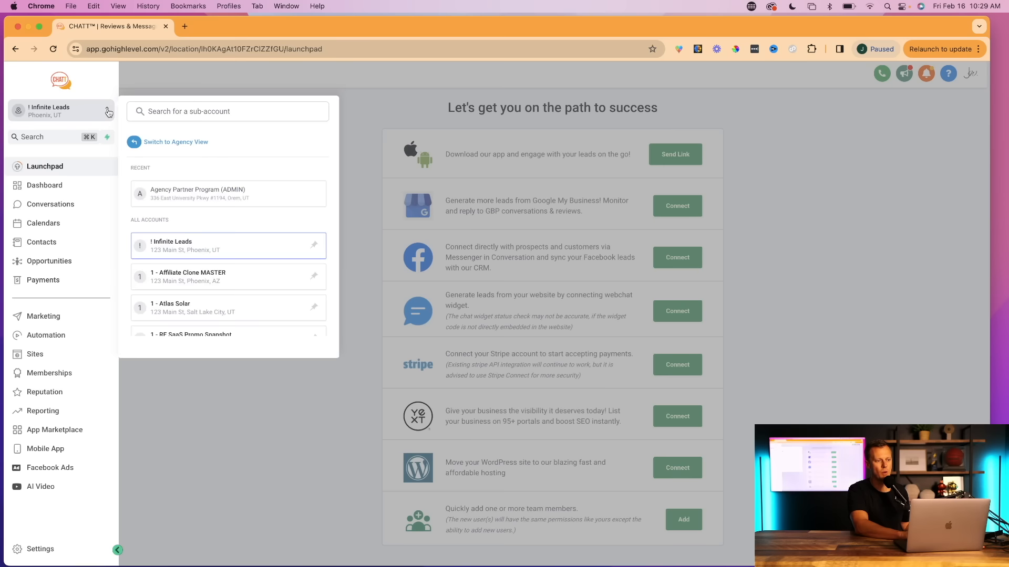
left_click(373, 192)
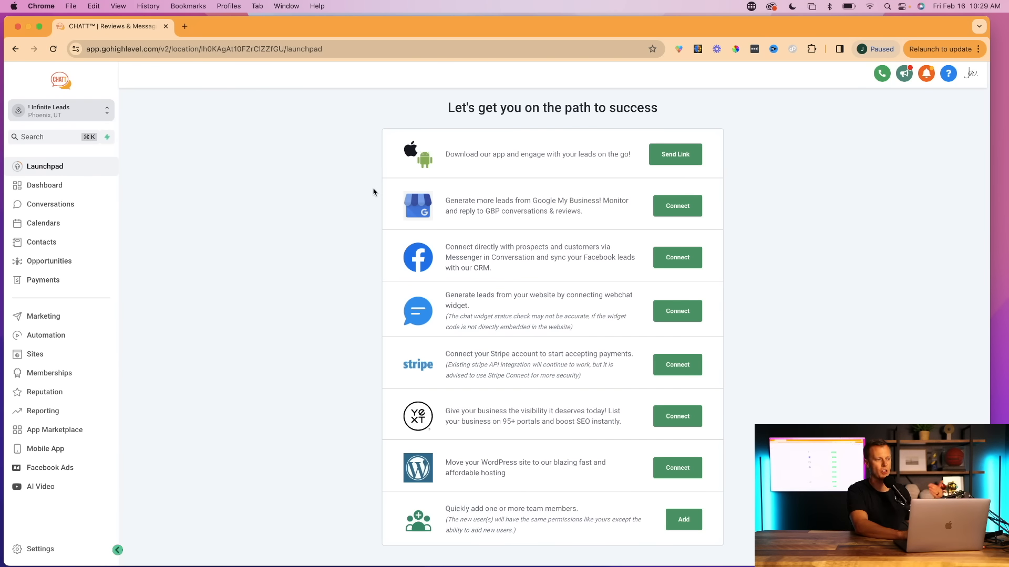
left_click(94, 119)
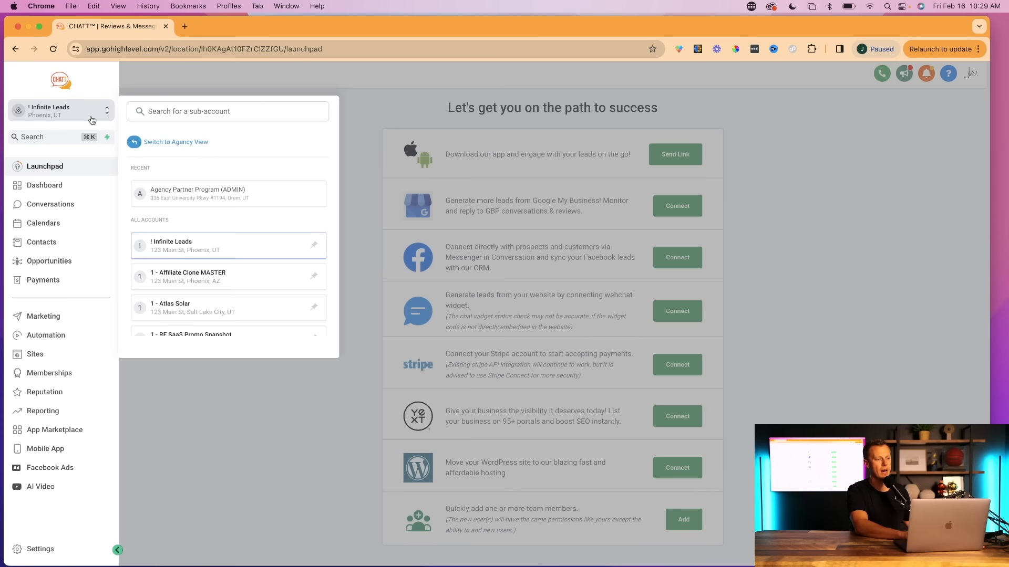
left_click(177, 142)
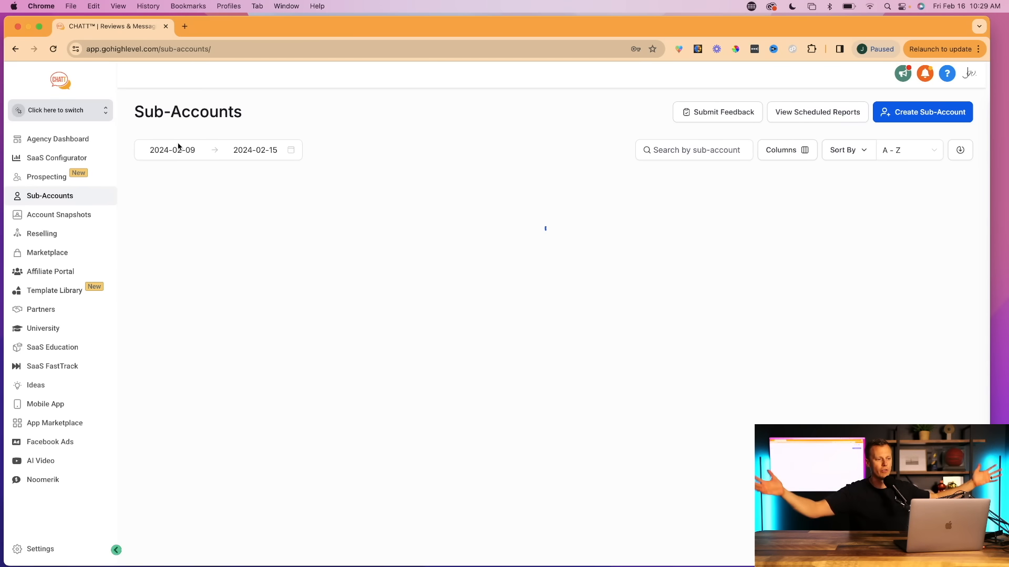
left_click(56, 163)
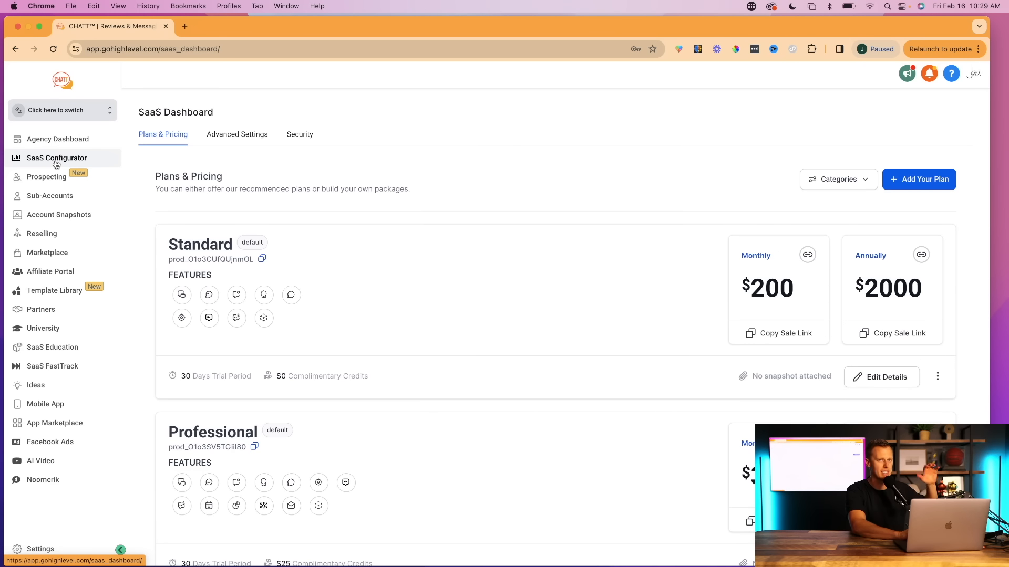
Switch back to the Infinite Leads sub-account and open its Launchpad
left_click(64, 111)
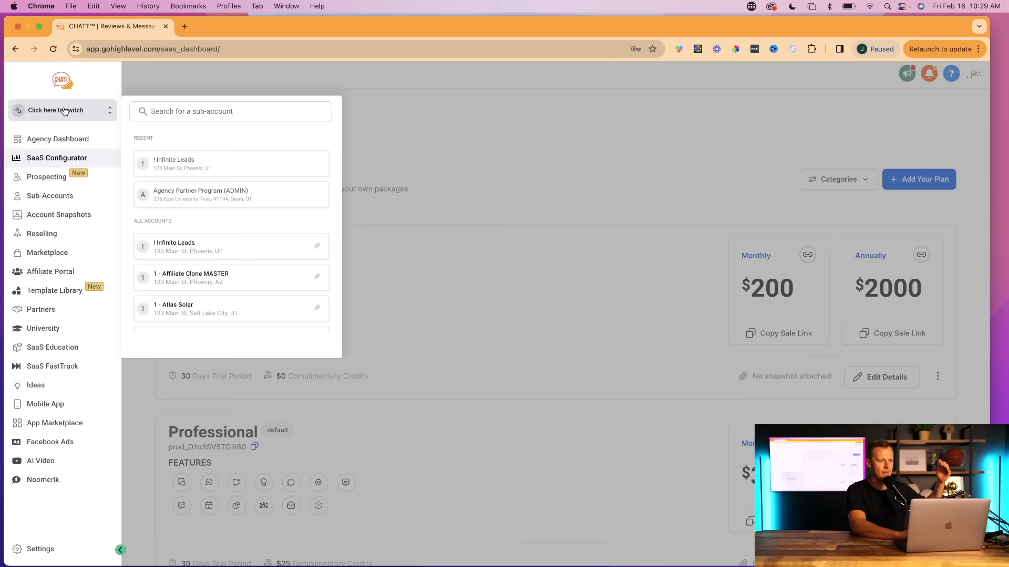
left_click(173, 165)
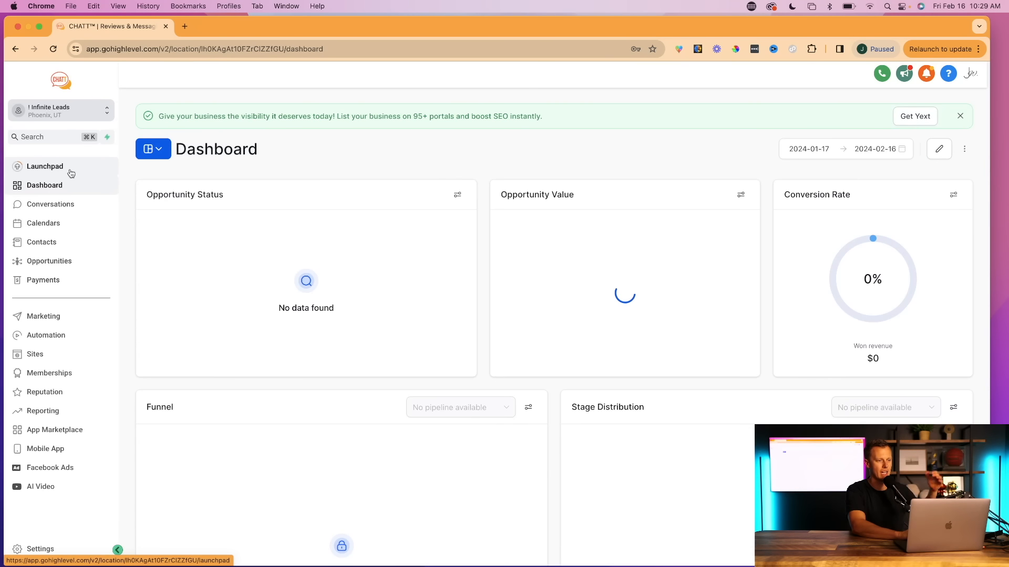
left_click(71, 174)
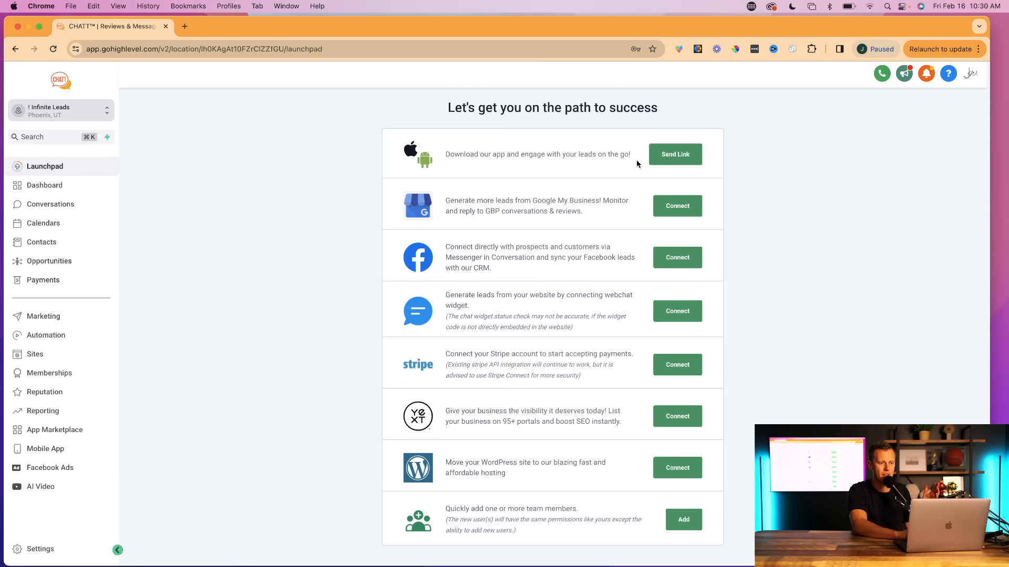
Inspect the Launchpad's app download link and Google My Business connection prompts, closing each without submitting anything
left_click(679, 156)
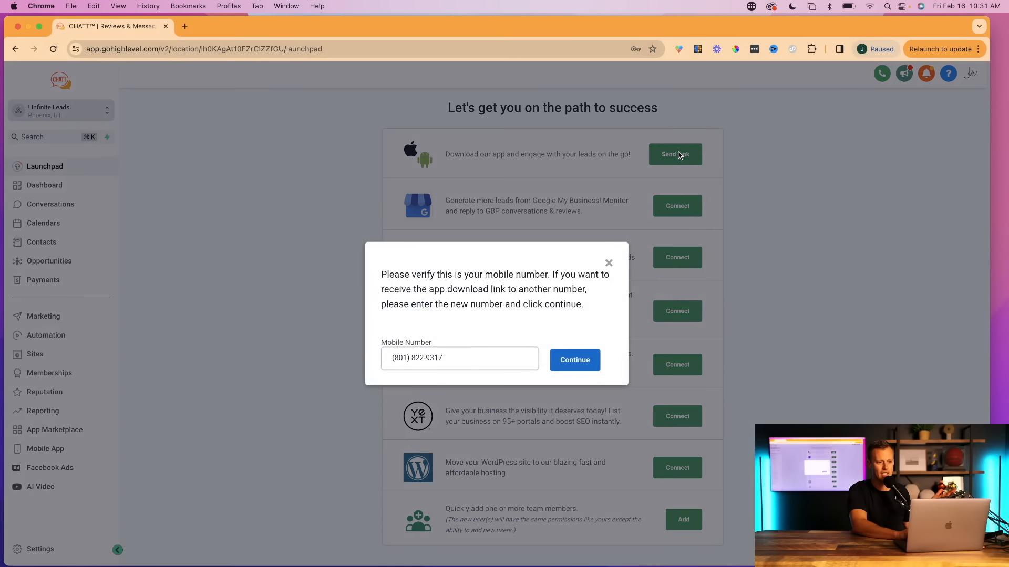
left_click(609, 262)
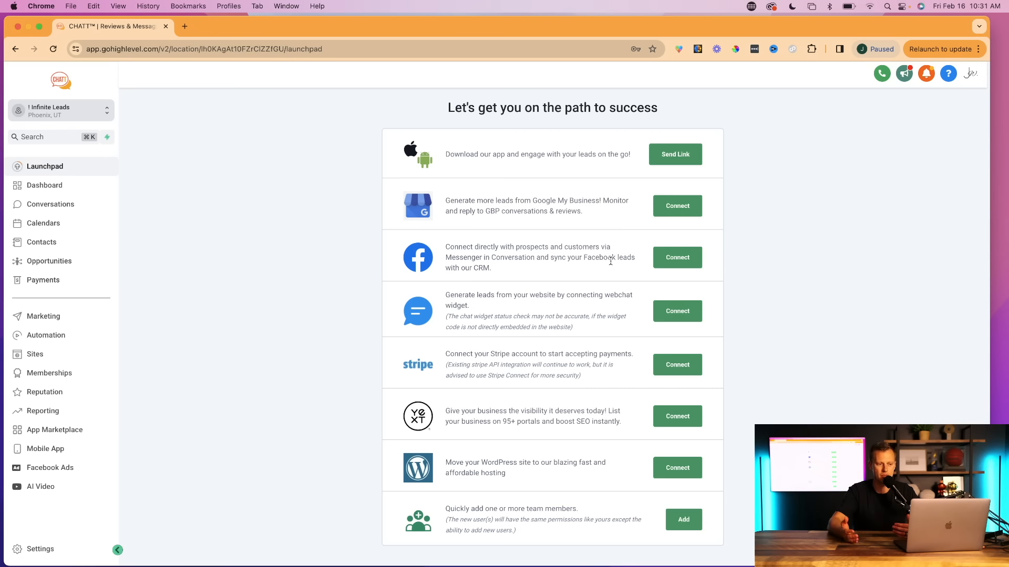
left_click(675, 210)
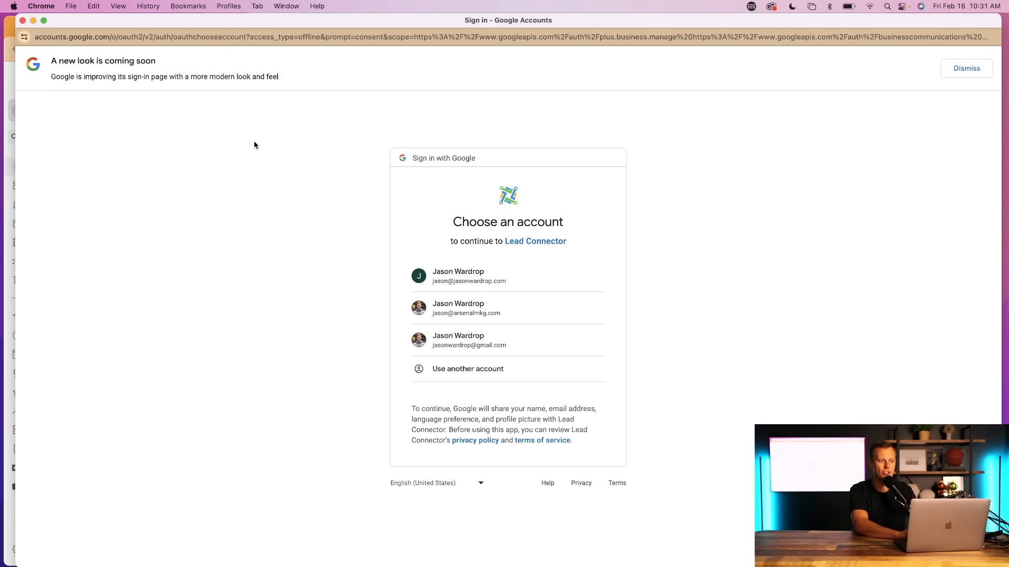
left_click(22, 20)
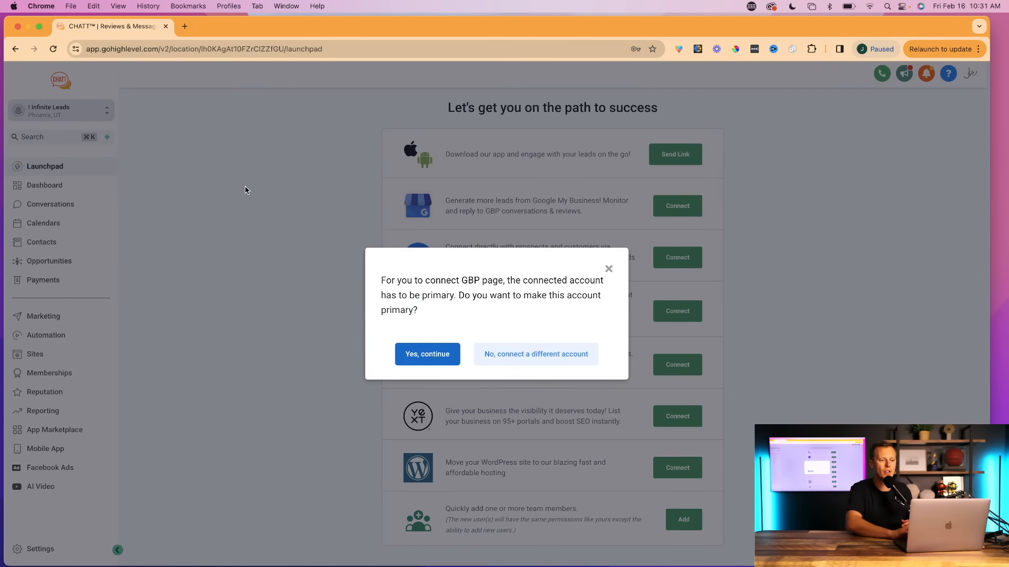
left_click(609, 269)
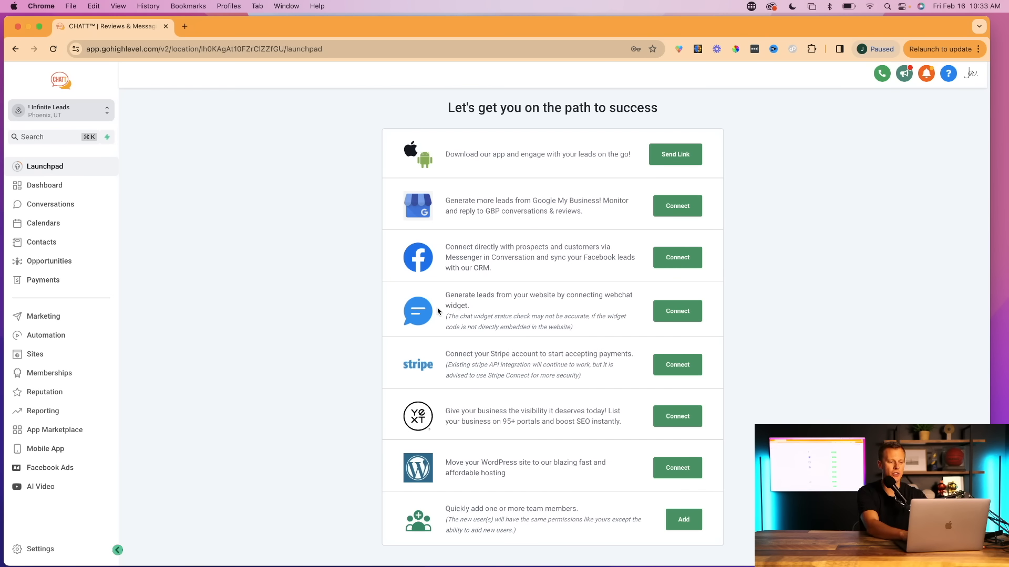
Open the GoHighLevel website in a new browser tab, preview its chat widget form, and return to the Launchpad
key("super+t")
type("gohi")
key("Return")
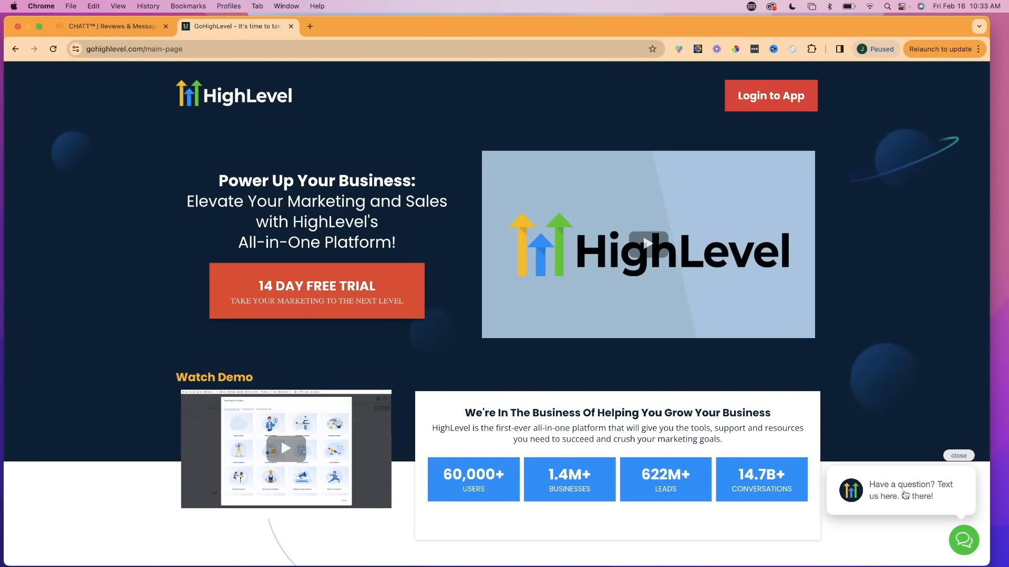
left_click(927, 498)
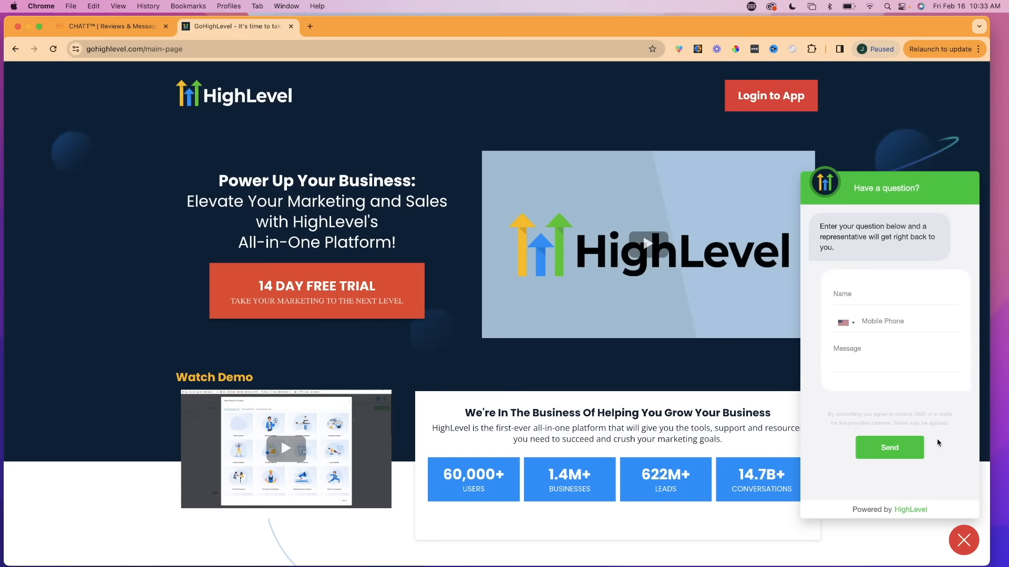
left_click(964, 540)
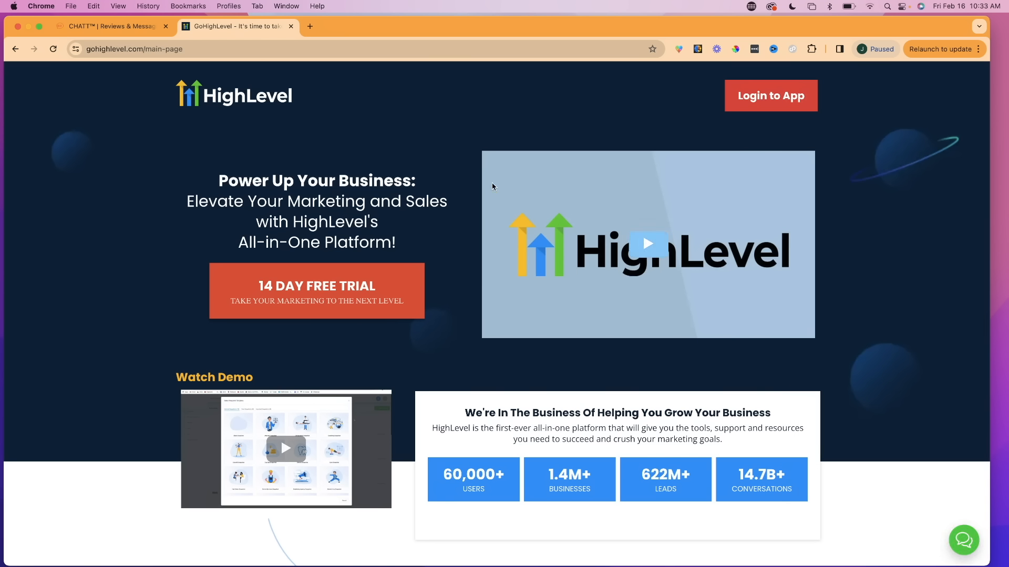
key("ctrl+shift+Tab")
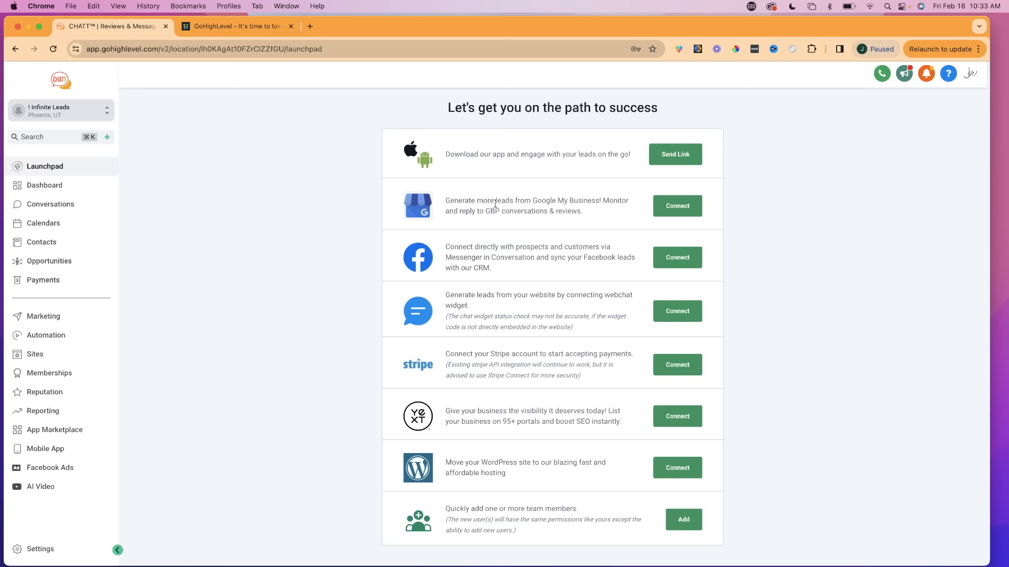
Inspect the Launchpad's webchat plugin setup and Add Users dialogs, closing both without entering anything
left_click(670, 311)
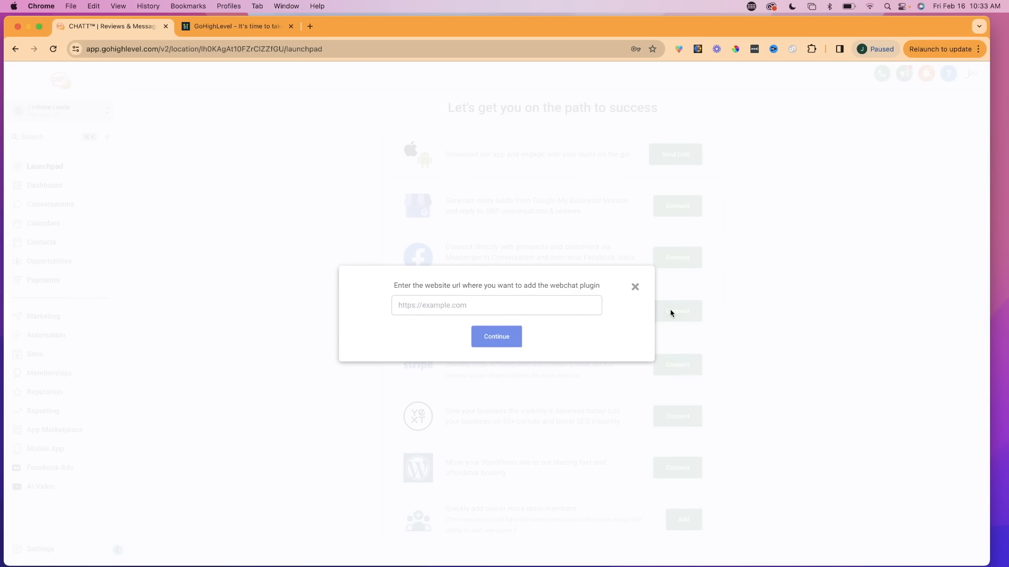
left_click(635, 287)
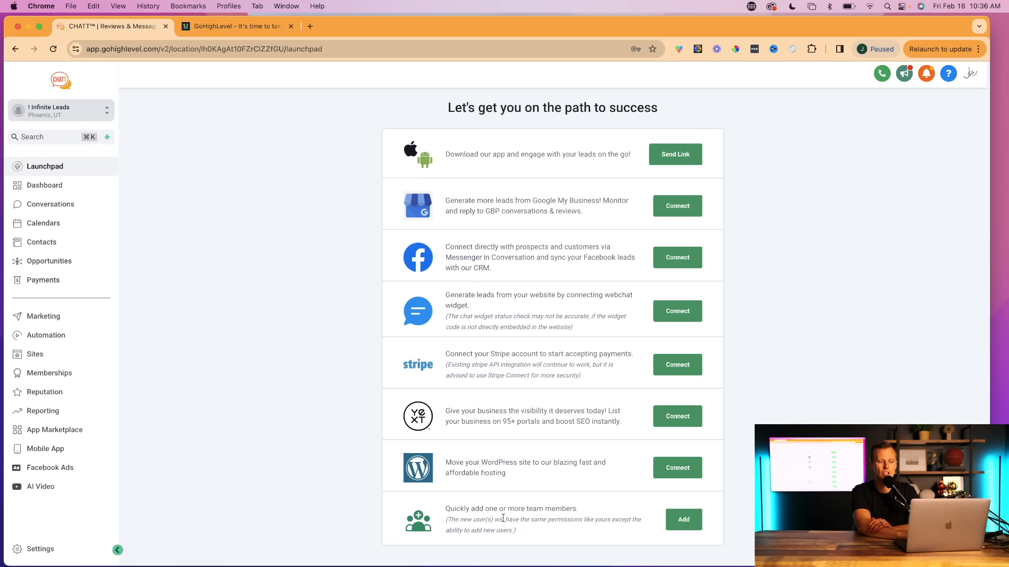
left_click(683, 519)
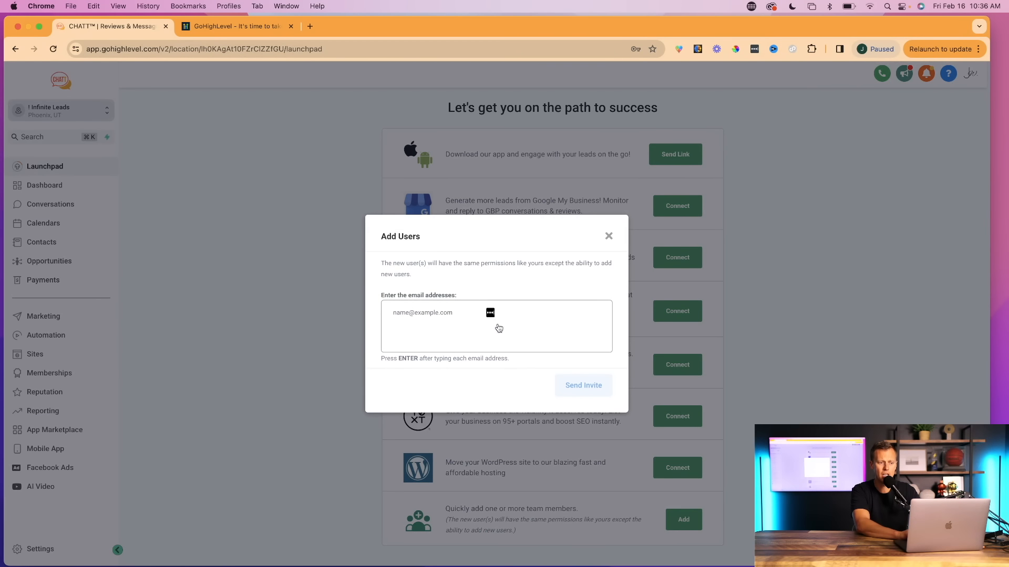
left_click(609, 237)
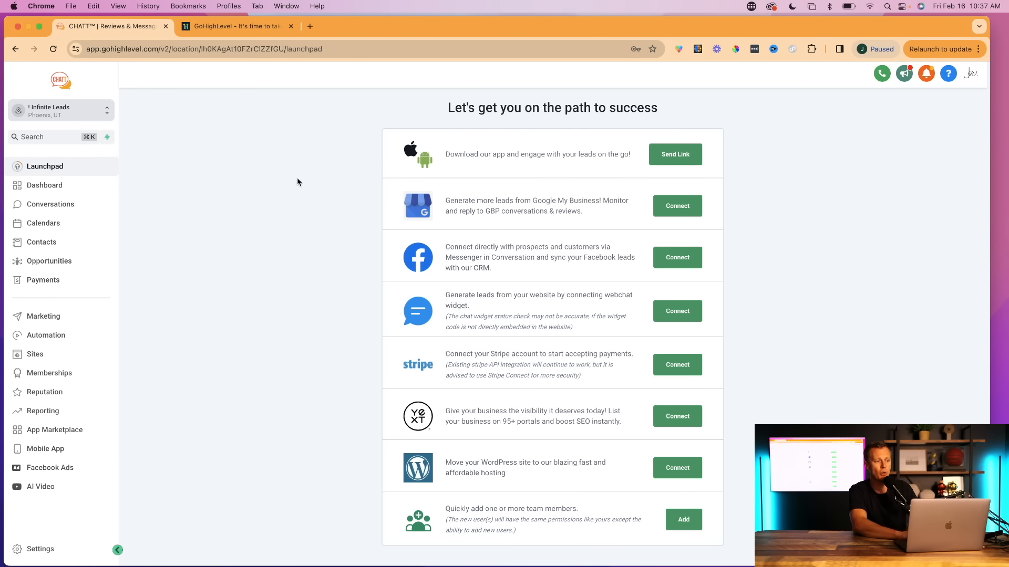
Open the sub-account's Dashboard and review its opportunity, conversion rate, funnel and stage distribution widgets
left_click(53, 187)
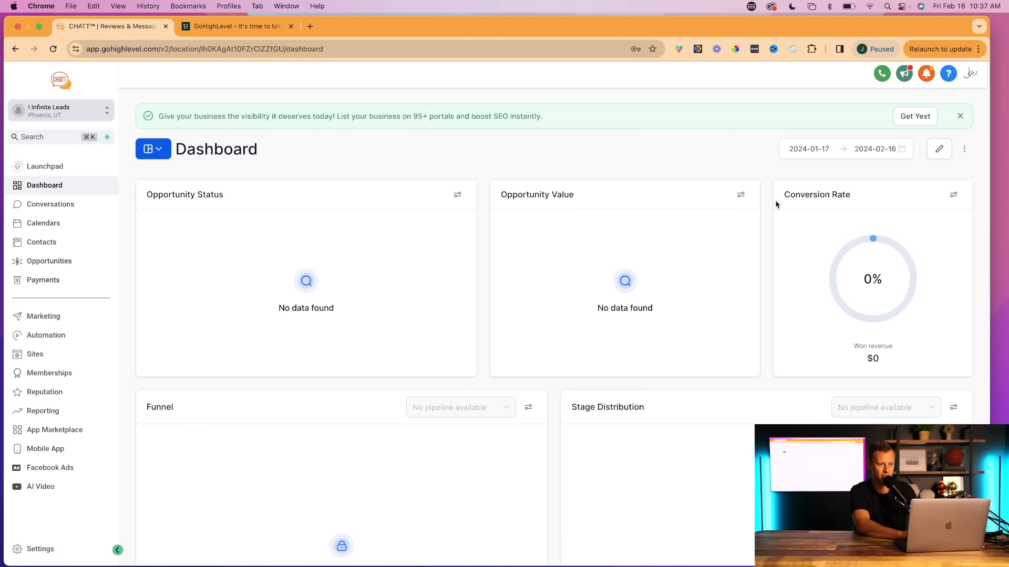
scroll(576, 298, "down", 5)
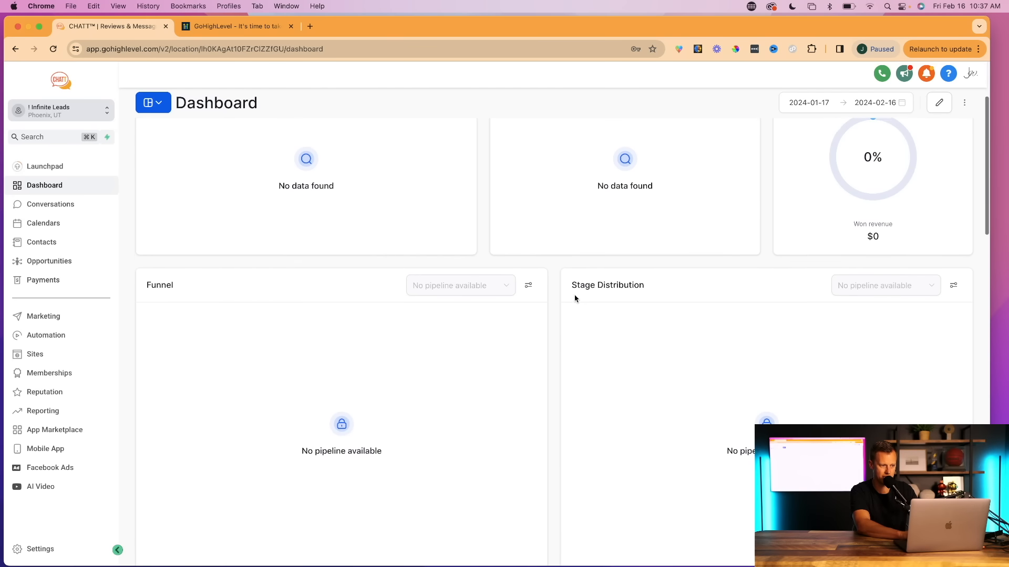
scroll(575, 299, "up", 5)
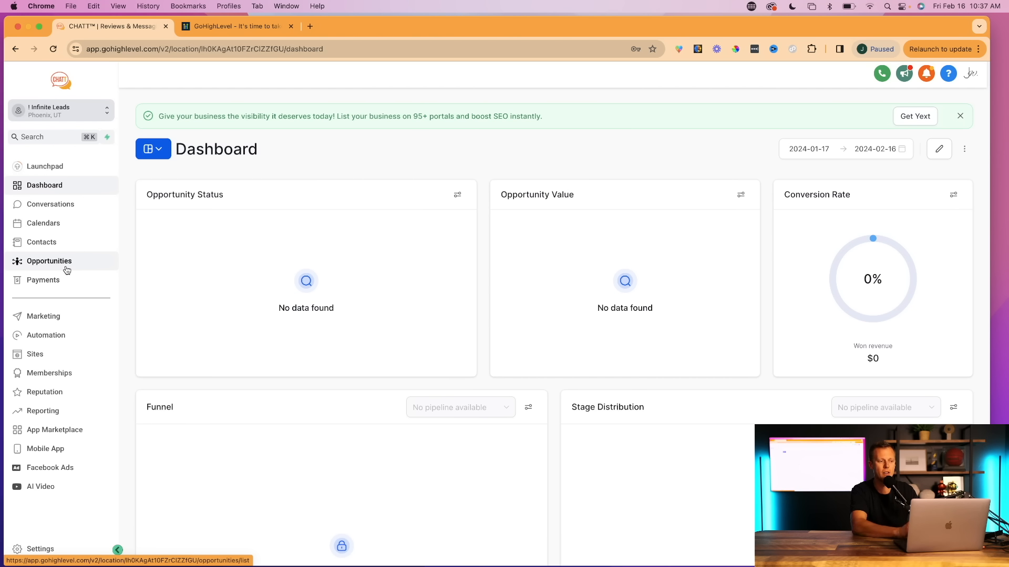
View the sub-account's unread Conversations and its weekly Calendars view
left_click(62, 204)
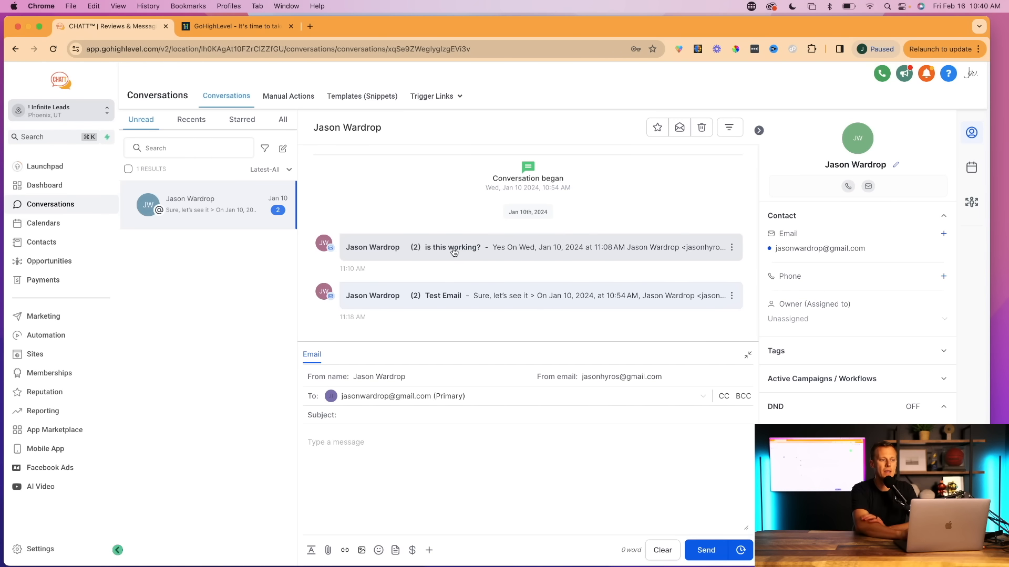
left_click(47, 224)
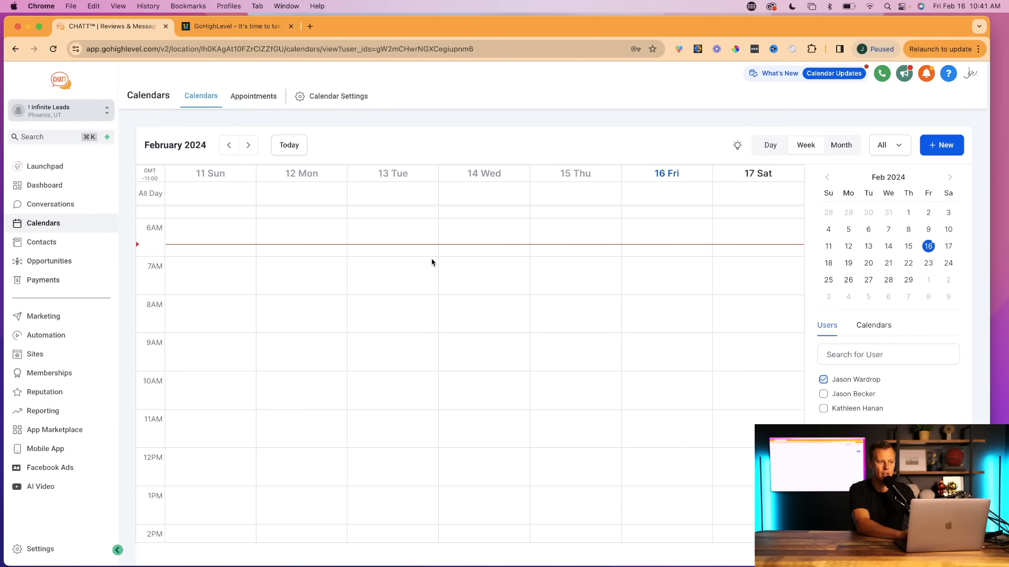
Open the first record in Contacts, review its fields, tags, workflow and DND options, and return to the contact list
left_click(55, 242)
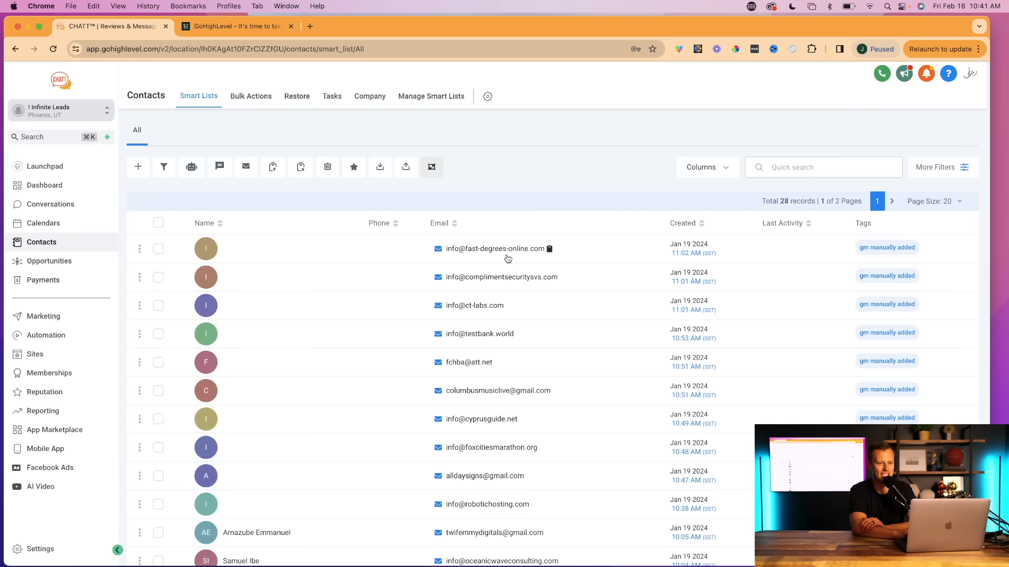
left_click(209, 249)
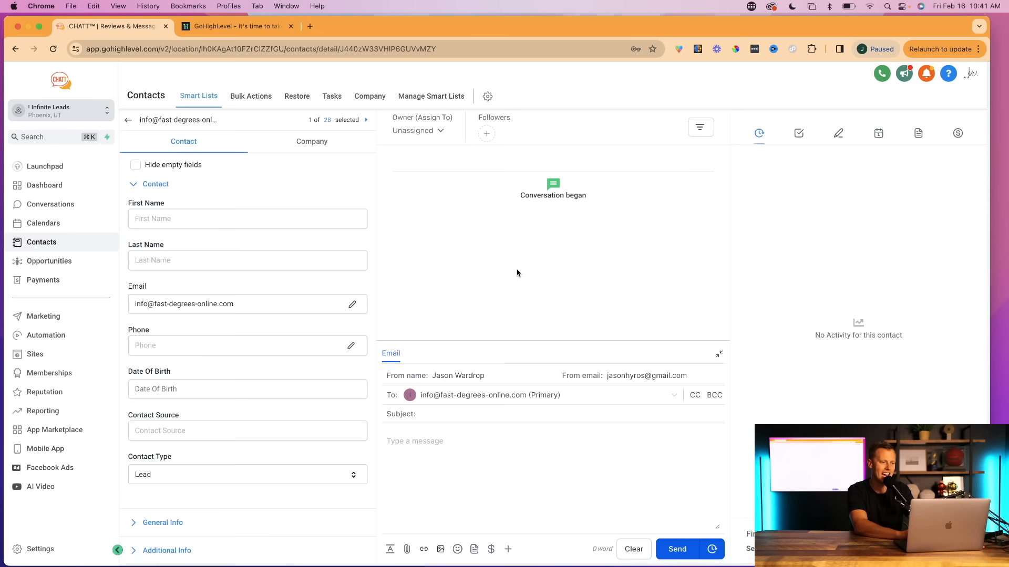
scroll(241, 361, "down", 5)
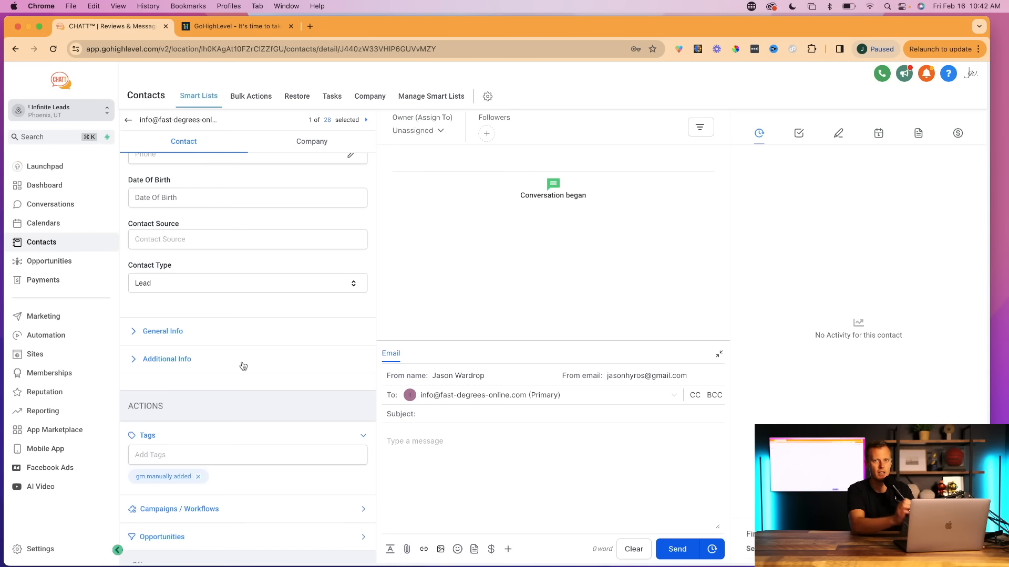
scroll(242, 365, "down", 3)
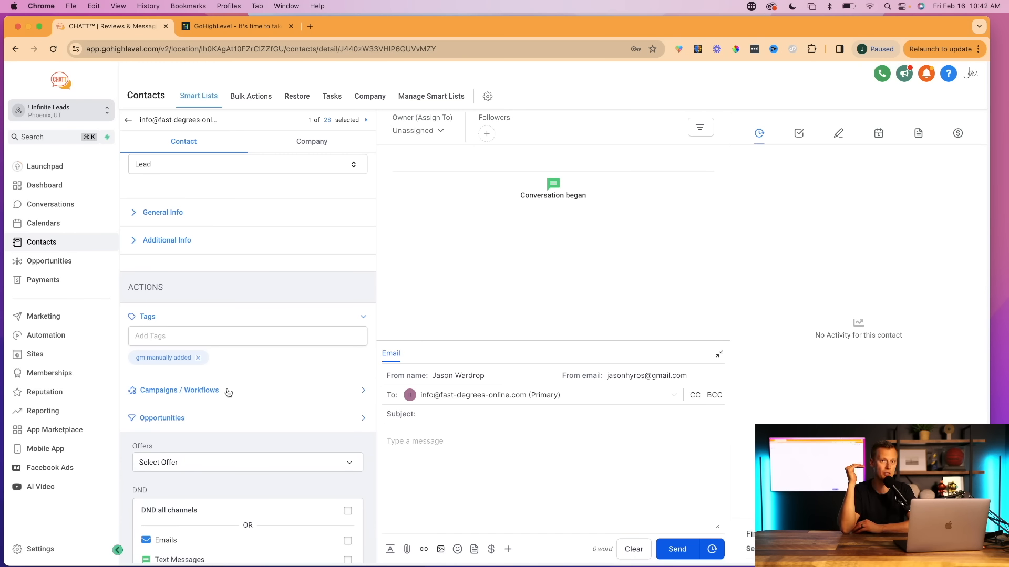
scroll(228, 392, "down", 3)
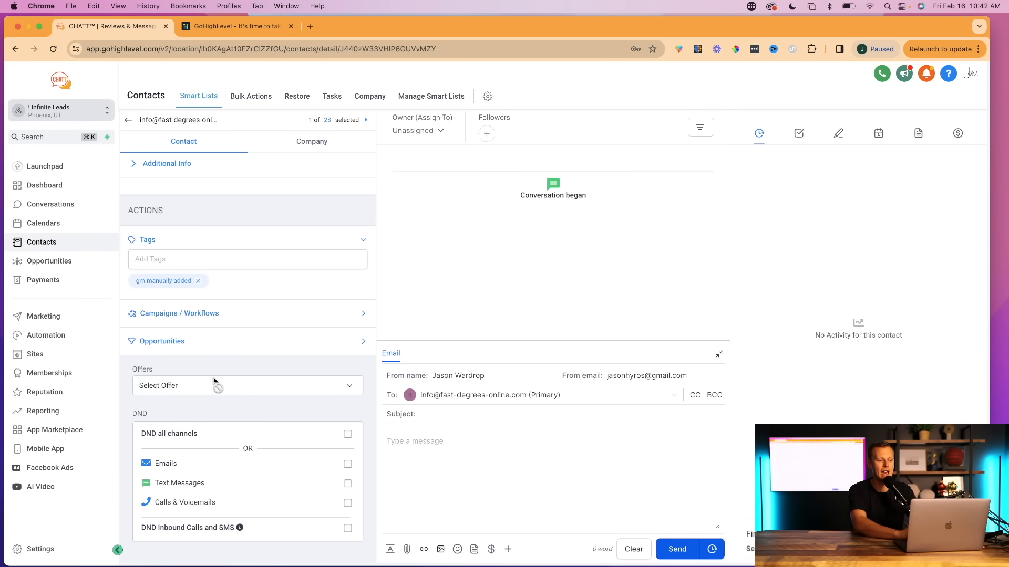
scroll(214, 383, "up", 10)
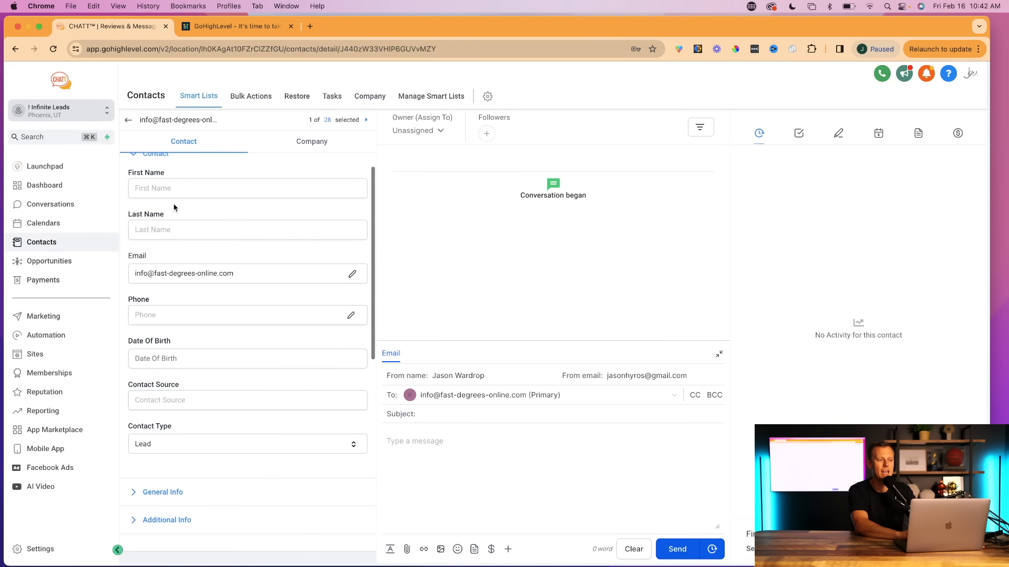
left_click(128, 121)
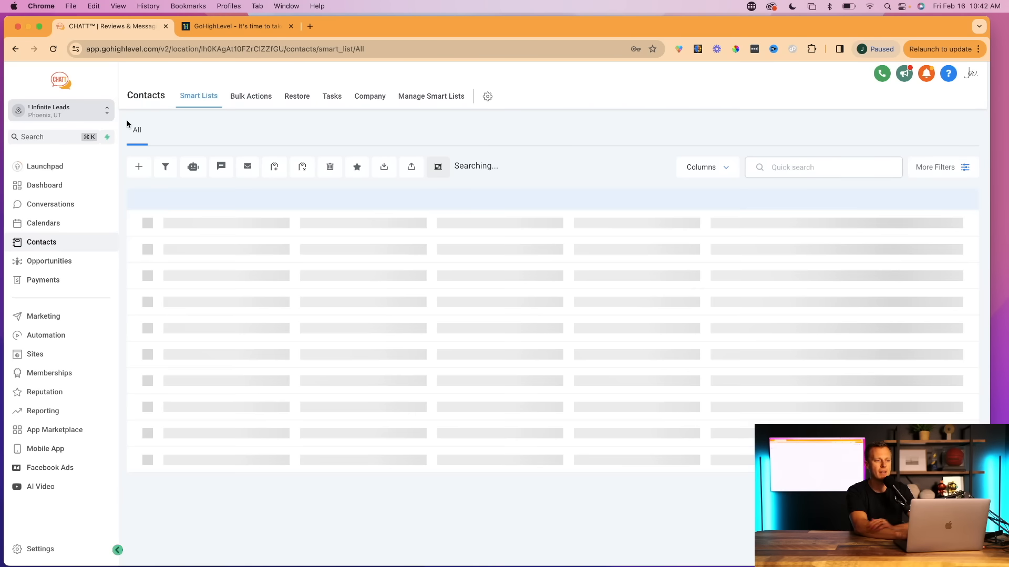
Select all contacts on the current page of the list, and open the Opportunities section
left_click(158, 223)
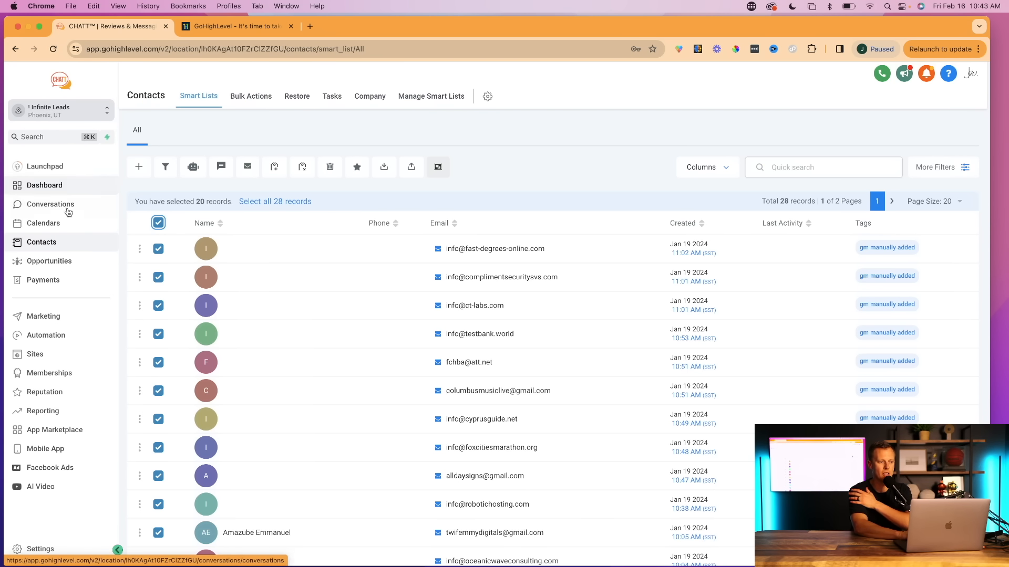
left_click(51, 262)
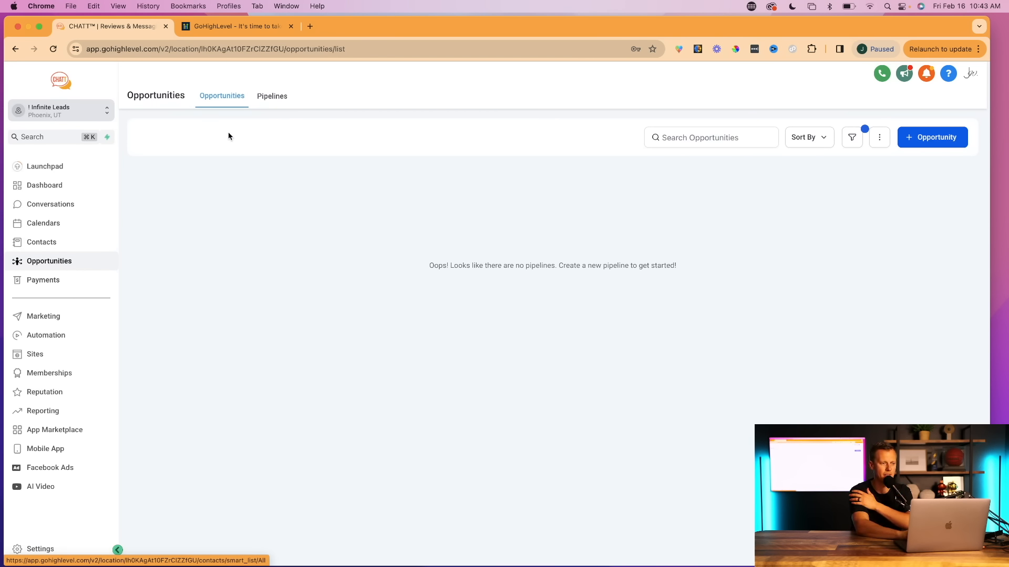
View the Pipelines page and the blank form for adding a pipeline, close it unsaved, and return to the Opportunities list
left_click(268, 100)
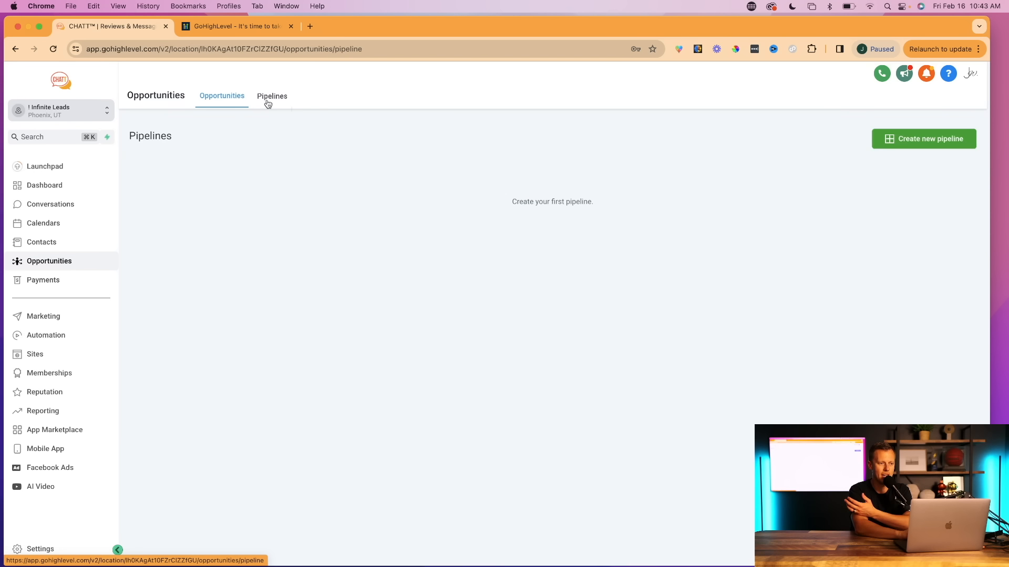
left_click(910, 139)
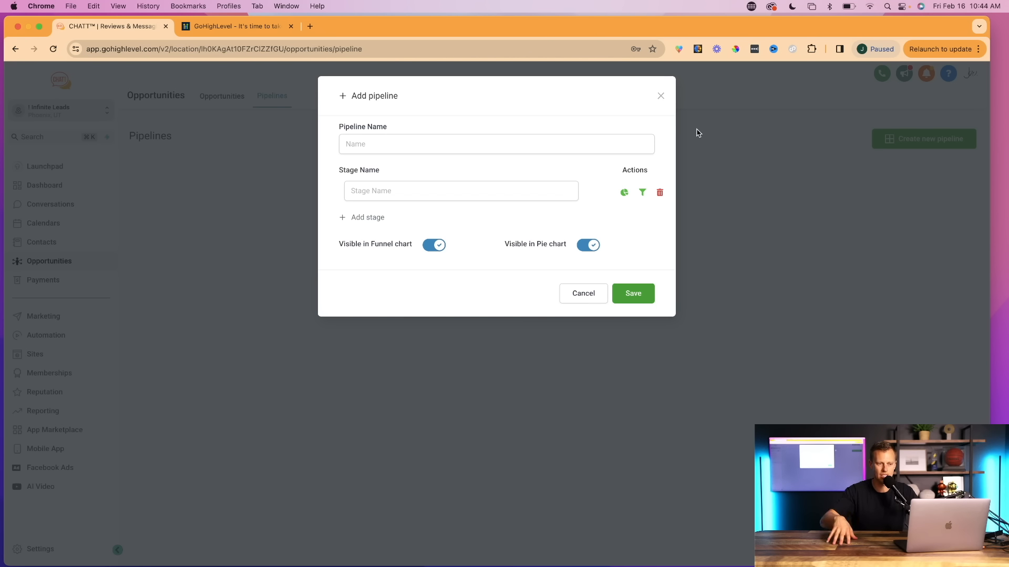
left_click(660, 96)
left_click(234, 99)
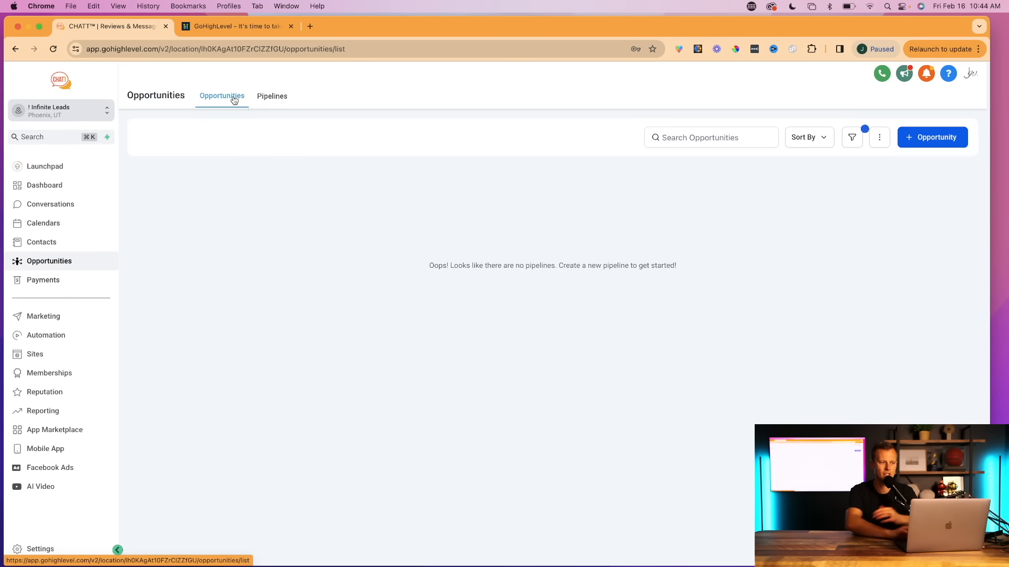
View the Payments section's Invoices page and the Marketing section's Social Planner page
left_click(56, 286)
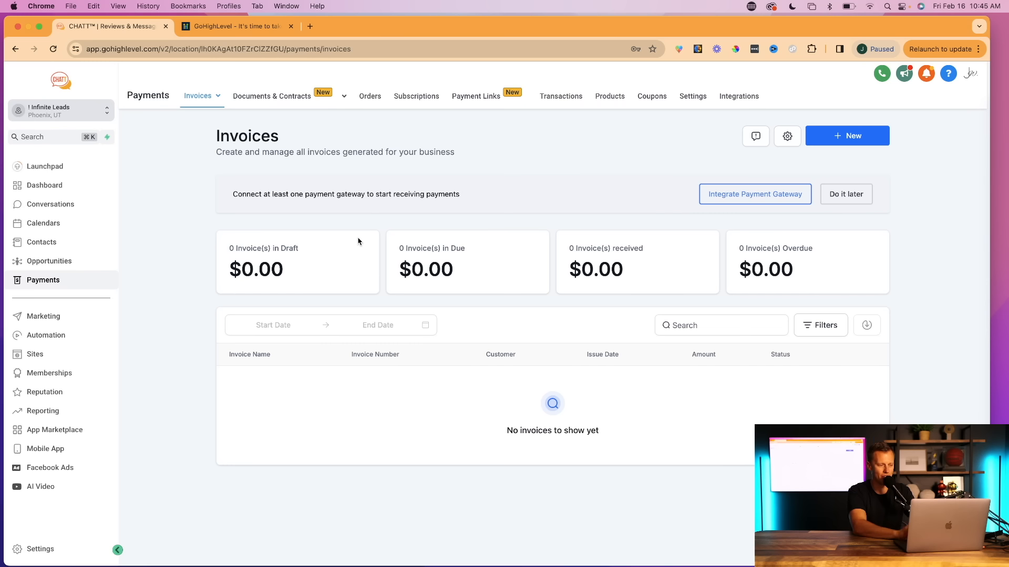
left_click(61, 317)
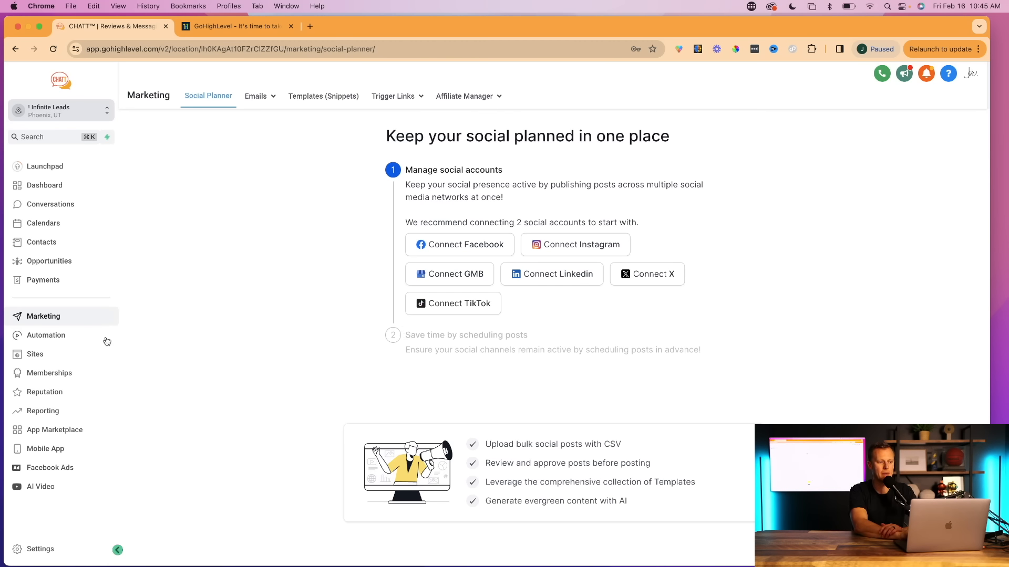
Open the Automation workflow list, start creating a workflow, and browse the available recipe templates
left_click(59, 339)
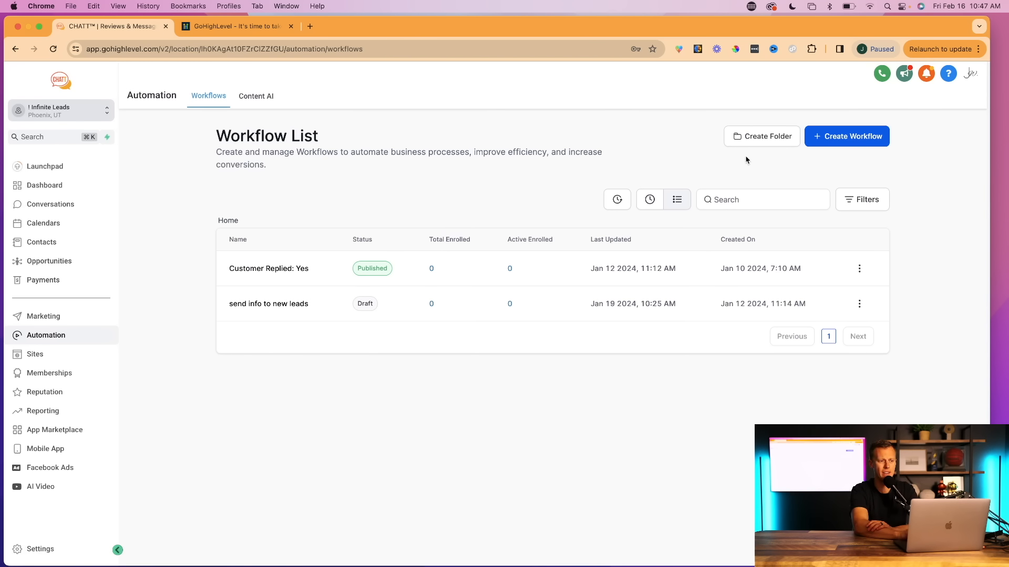
left_click(839, 137)
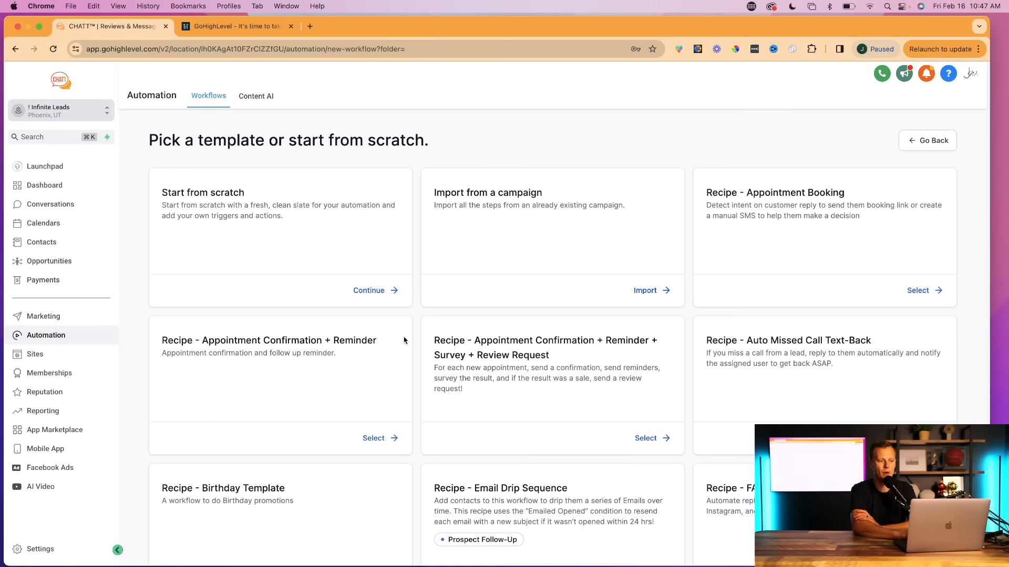
scroll(292, 368, "down", 1)
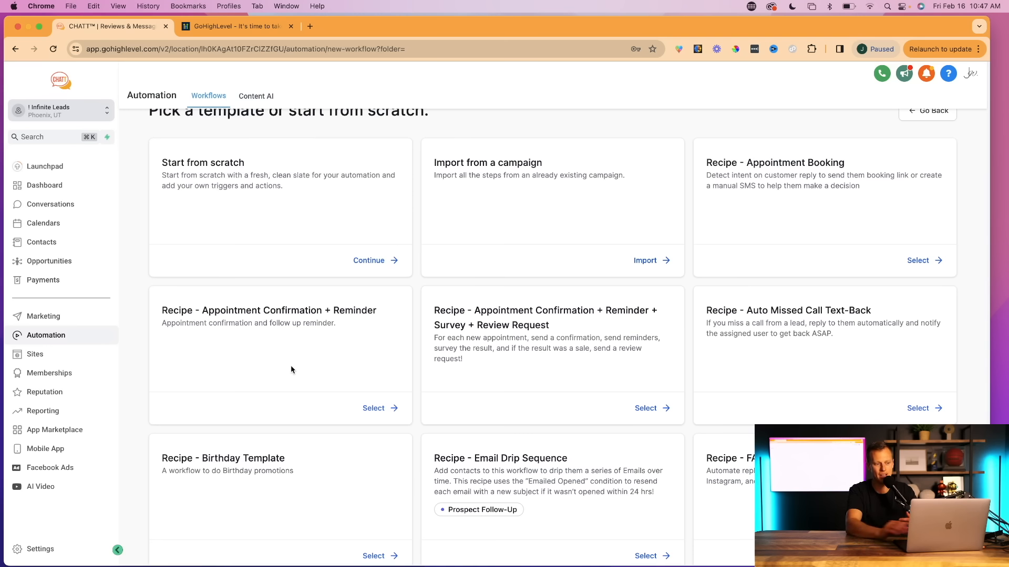
scroll(276, 481, "down", 2)
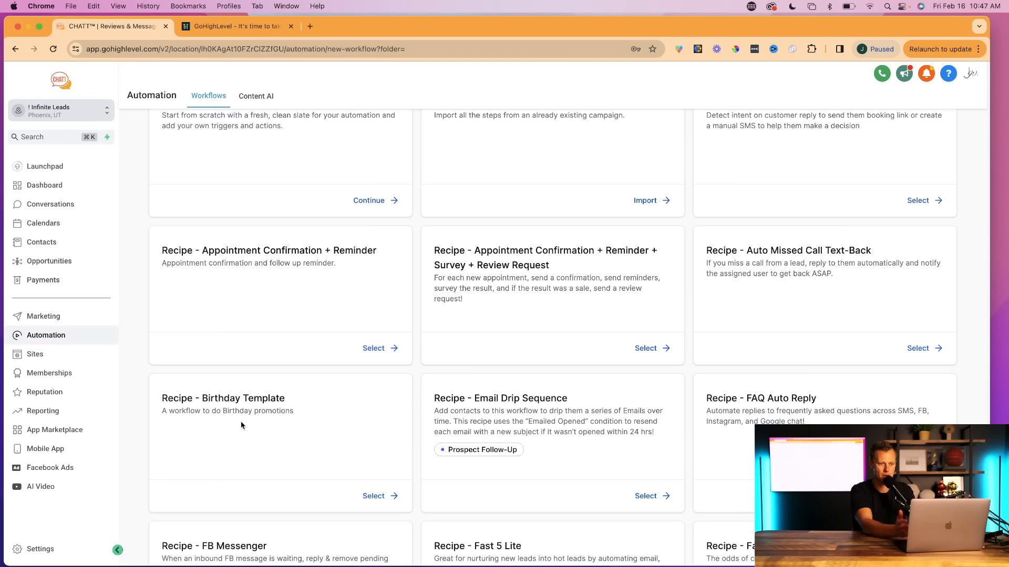
scroll(241, 424, "down", 5)
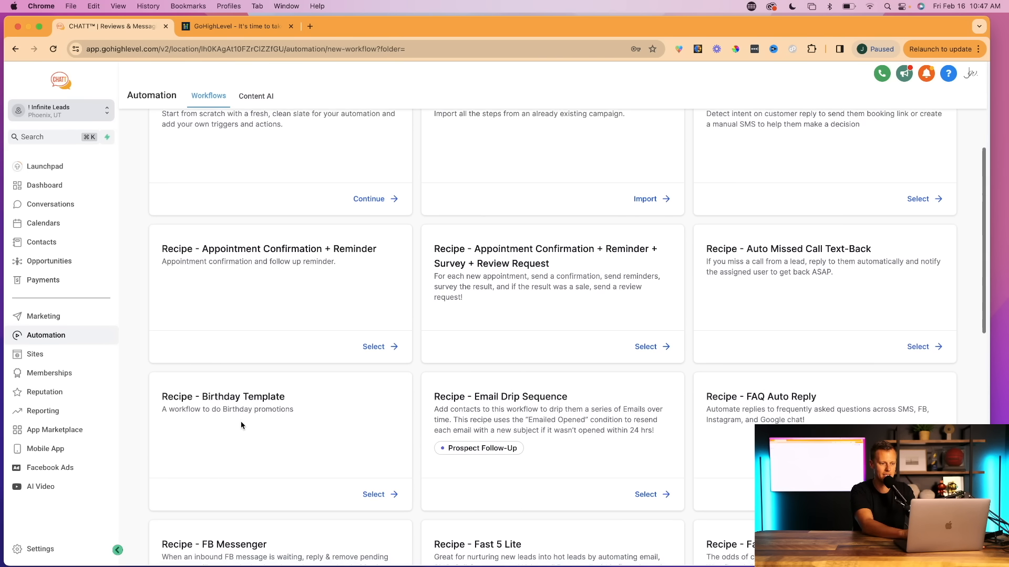
scroll(240, 424, "down", 5)
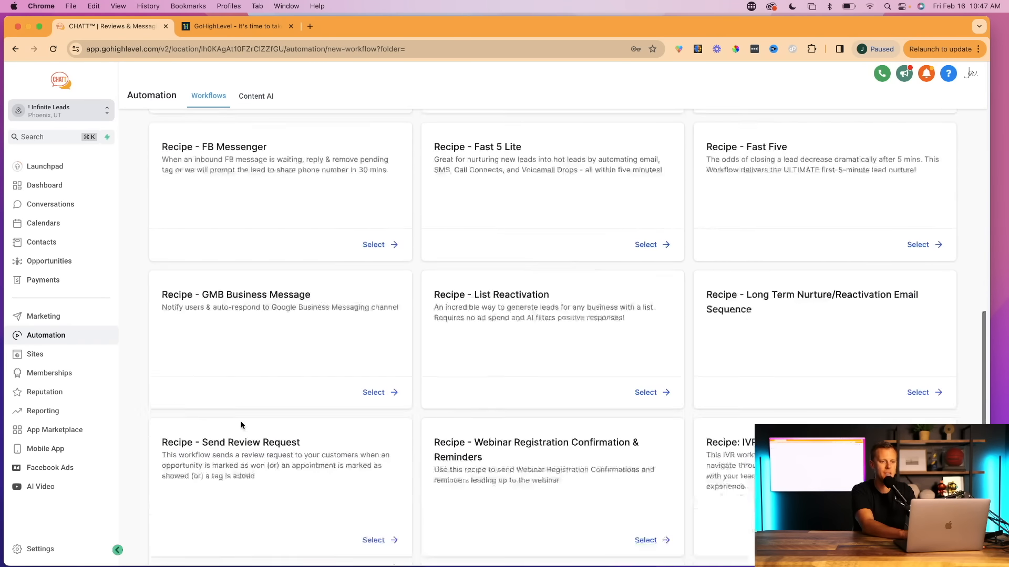
scroll(241, 421, "up", 10)
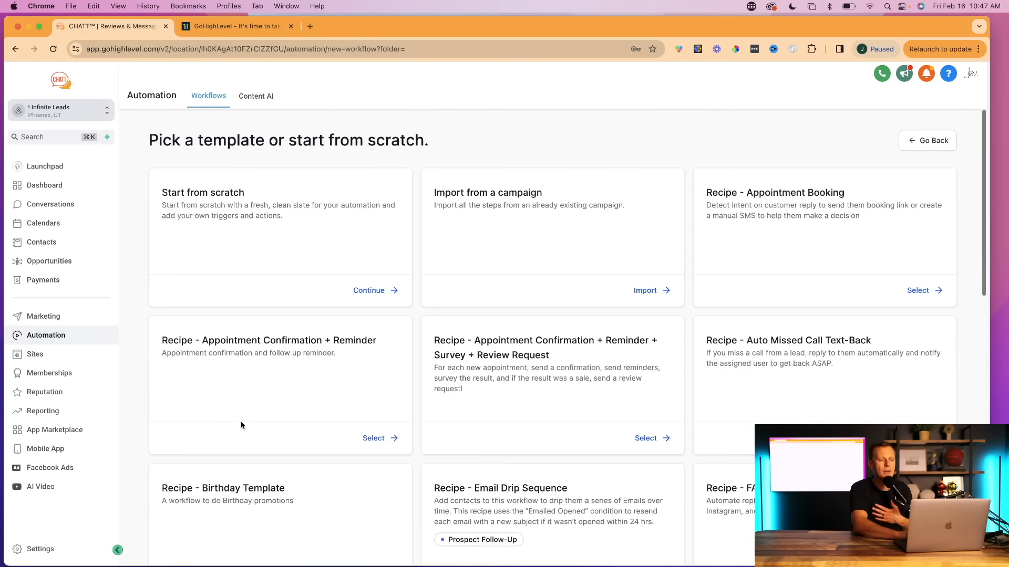
Create a new workflow from scratch, browse its available triggers from Contact to Courses, and return to the workflow list
left_click(363, 290)
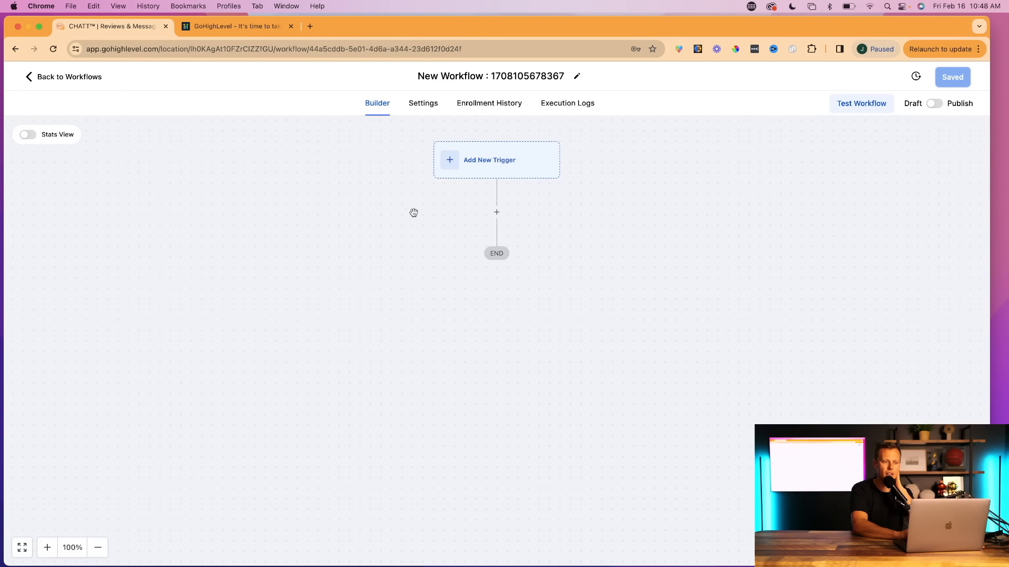
left_click(482, 161)
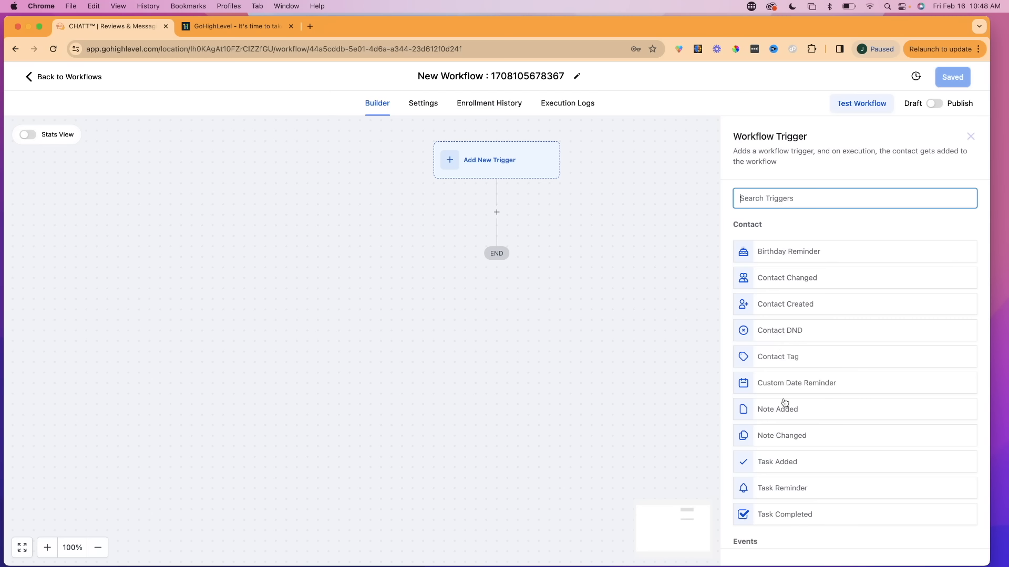
scroll(785, 404, "down", 7)
scroll(786, 279, "down", 5)
scroll(786, 280, "down", 6)
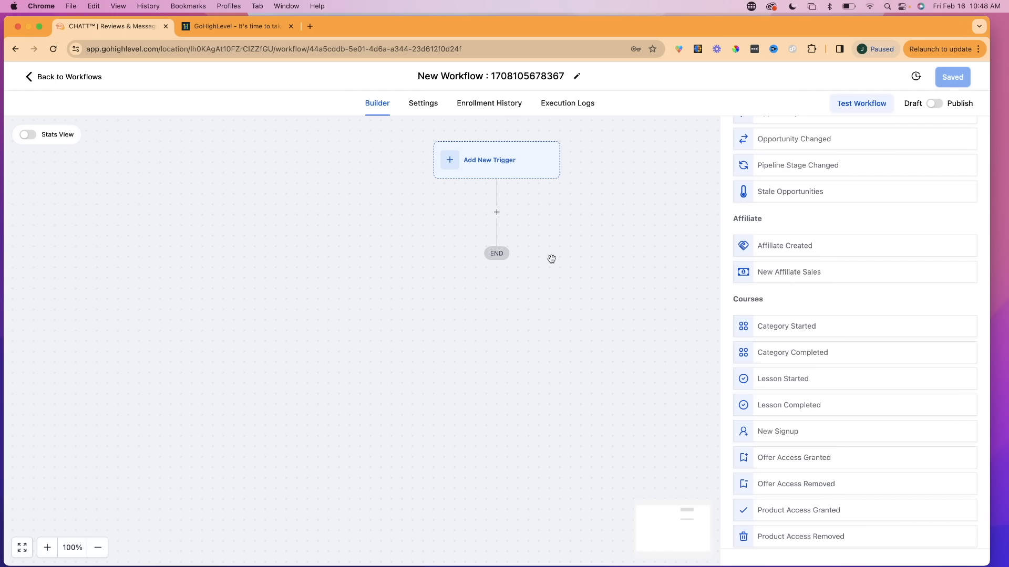
left_click(73, 78)
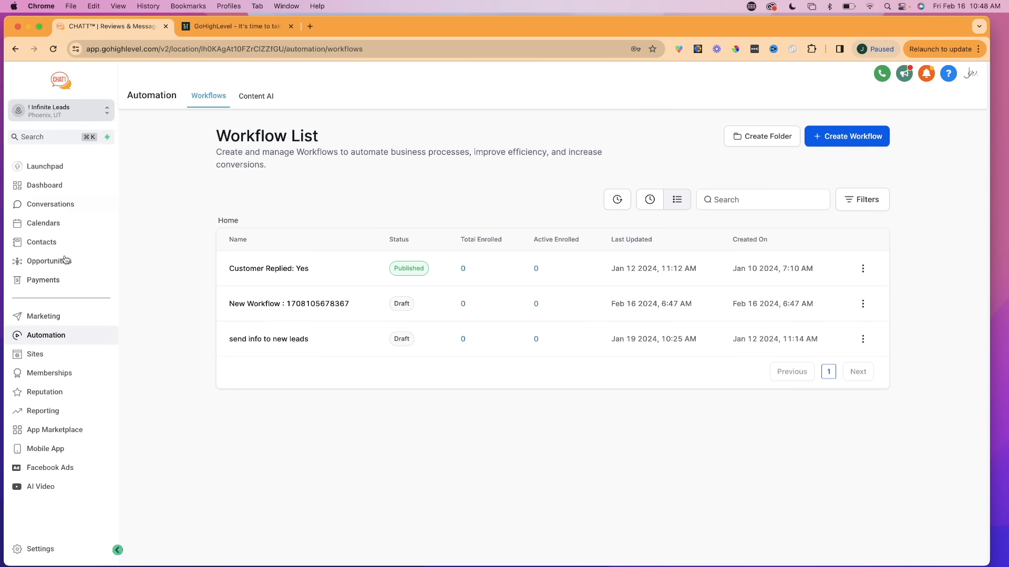
Create a new website in Sites from the Personal Injury Lawyer template in the template library
left_click(41, 360)
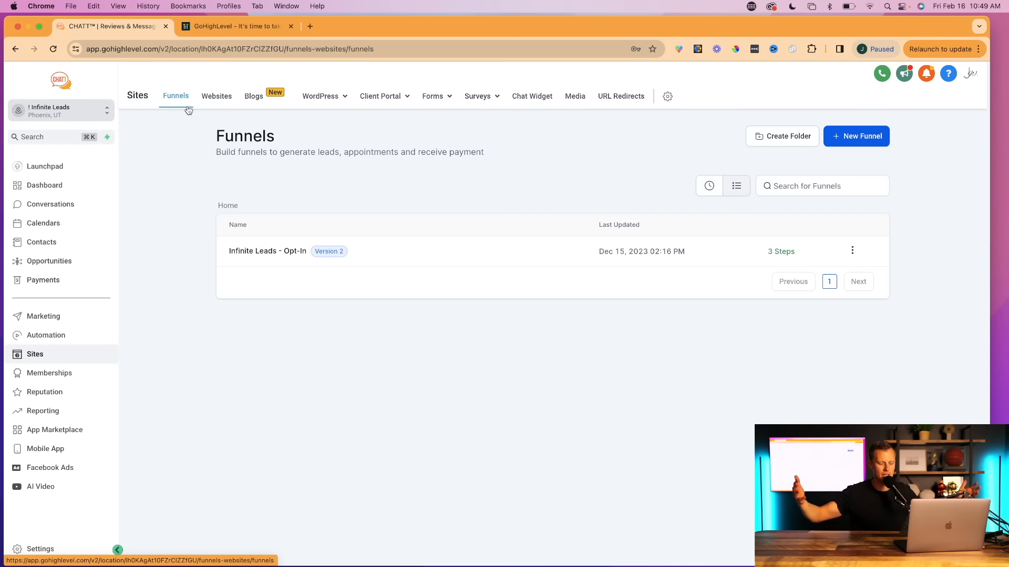
left_click(214, 100)
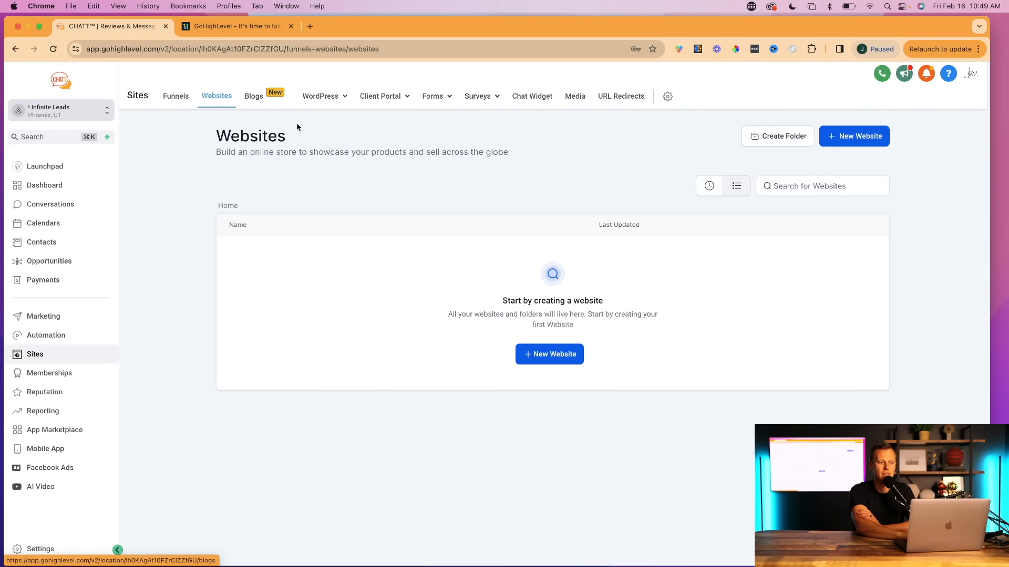
left_click(550, 365)
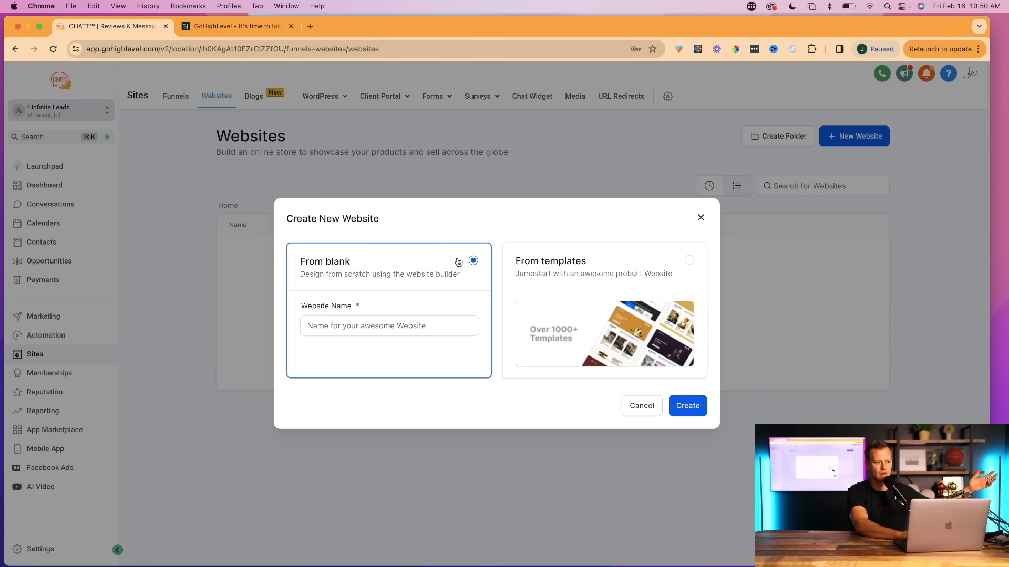
left_click(561, 264)
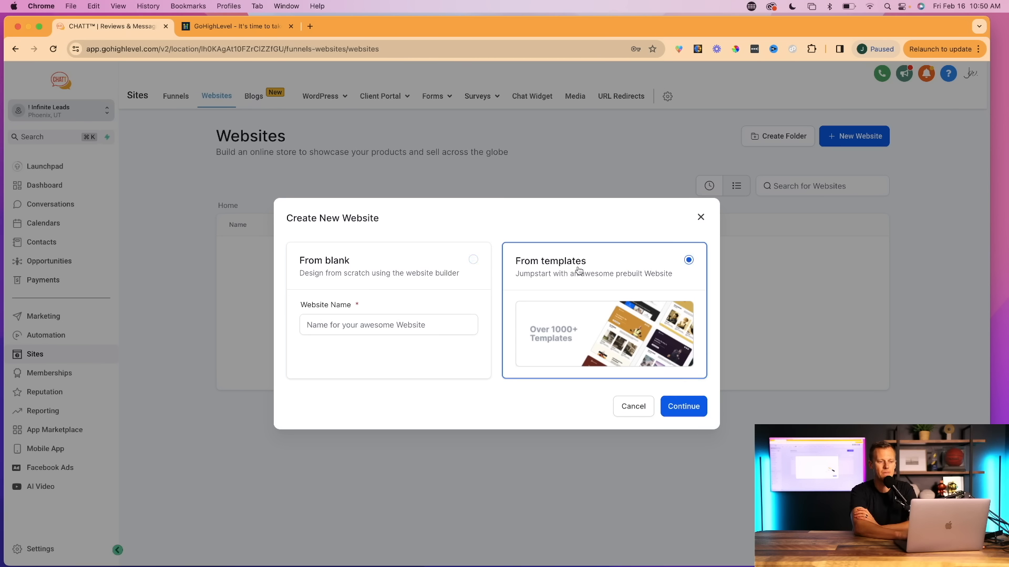
left_click(674, 409)
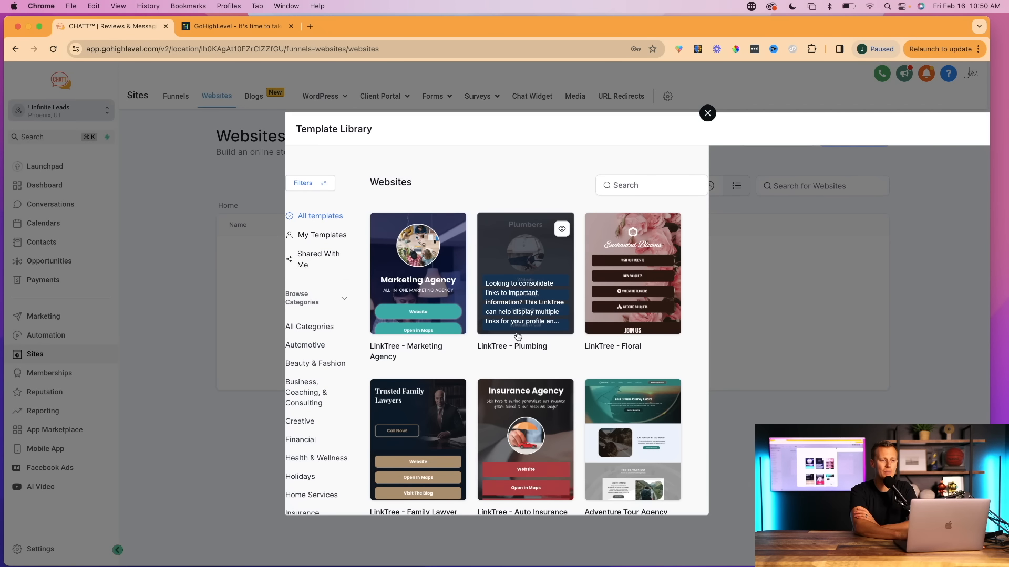
scroll(526, 326, "down", 10)
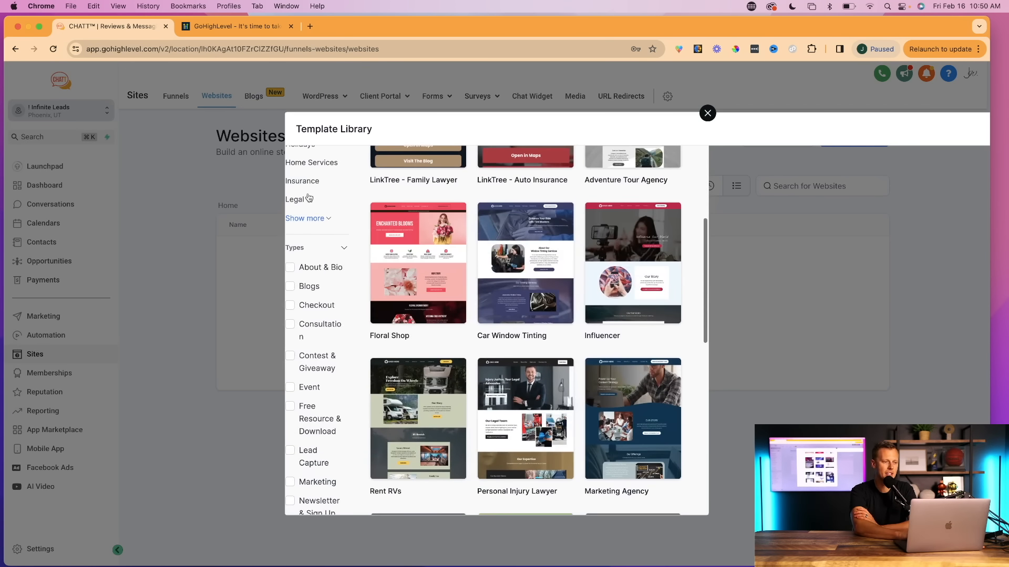
scroll(484, 347, "down", 3)
scroll(484, 346, "down", 1)
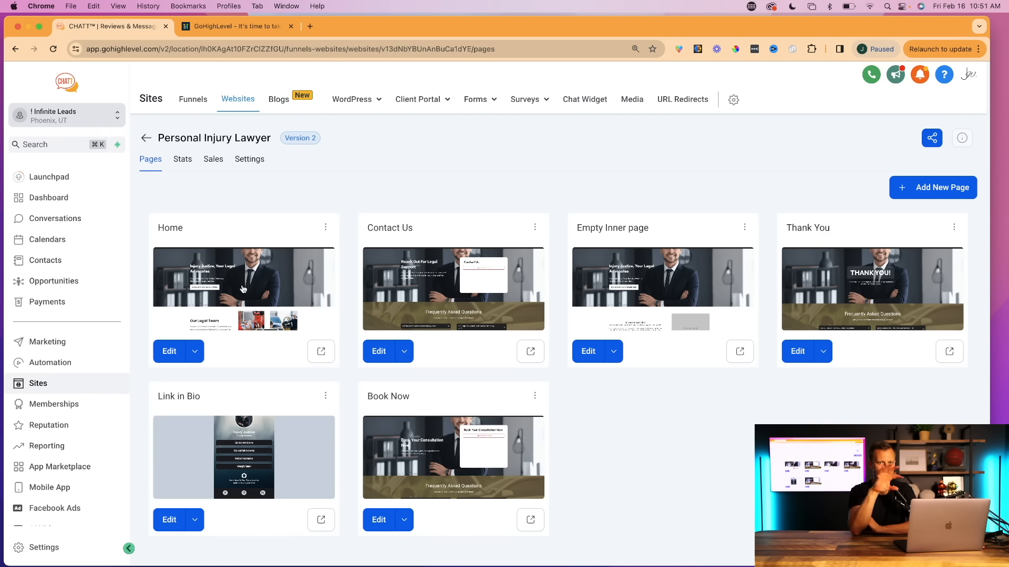
Edit the website's Home page, replacing the hero headline with "Change This To Whatever You Want" and breaking the line before "You Want"
left_click(167, 352)
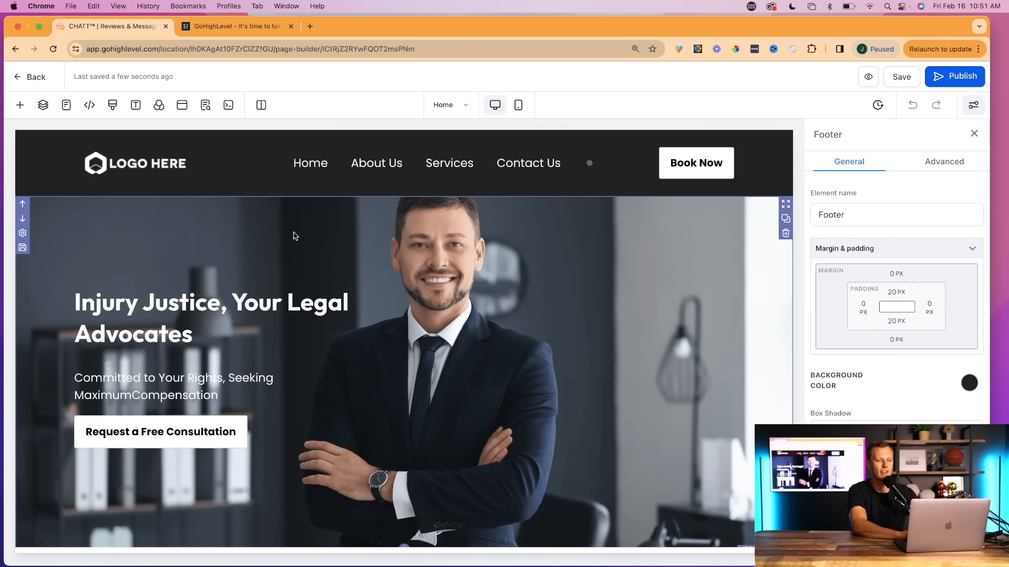
left_click(213, 324)
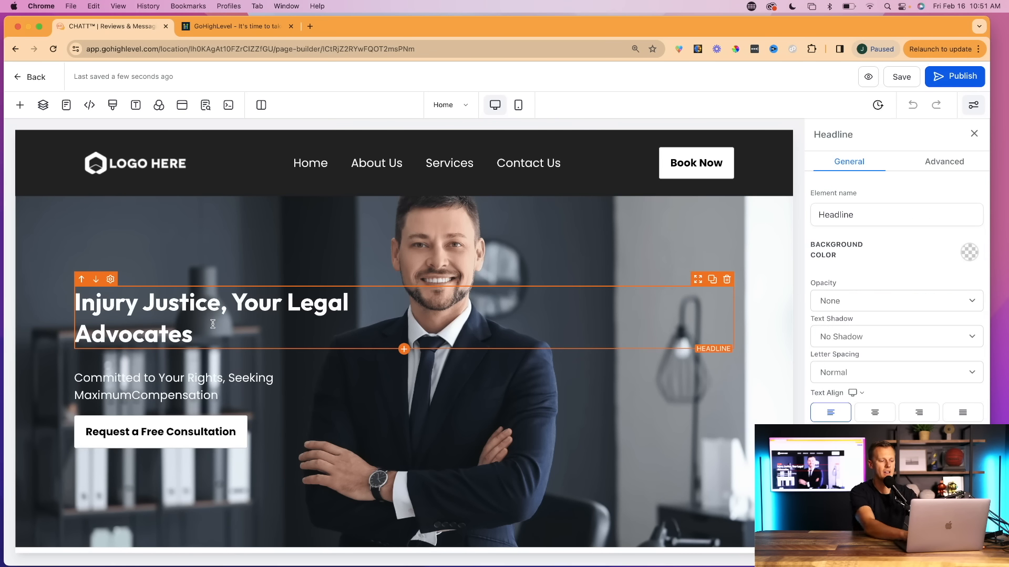
key("super+a")
type("Change This To Whatever You Want")
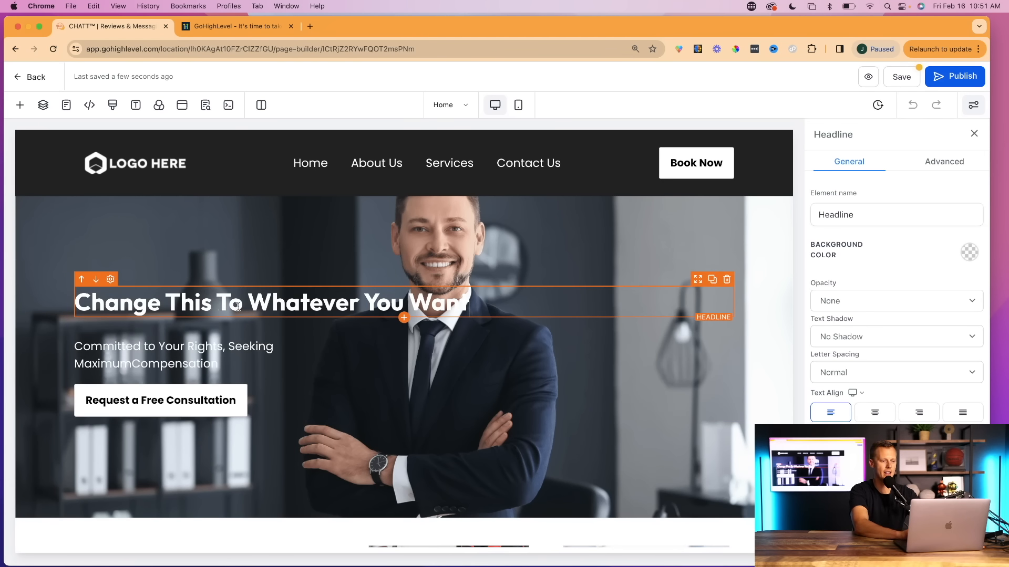
left_click(367, 300)
key("Return")
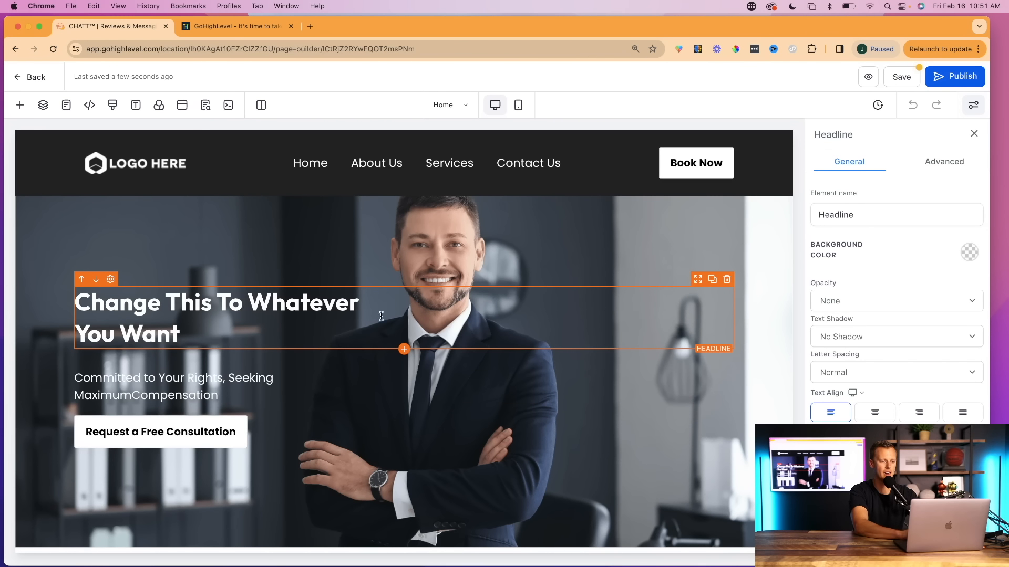
Select the hero's Request a Free Consultation button, look over the page, and save it, accepting the global section changes and SEO meta data
left_click(193, 434)
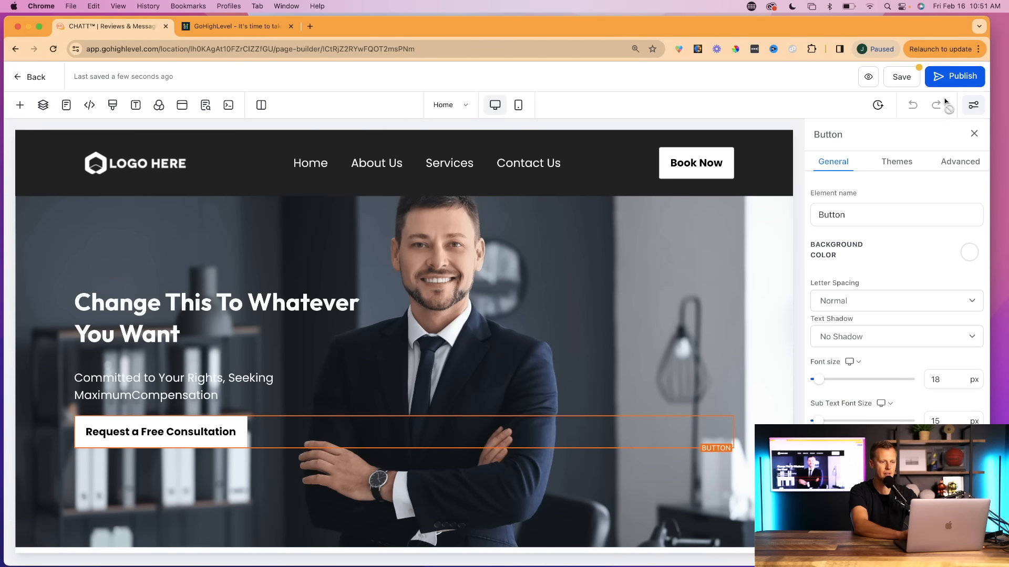
scroll(545, 310, "down", 10)
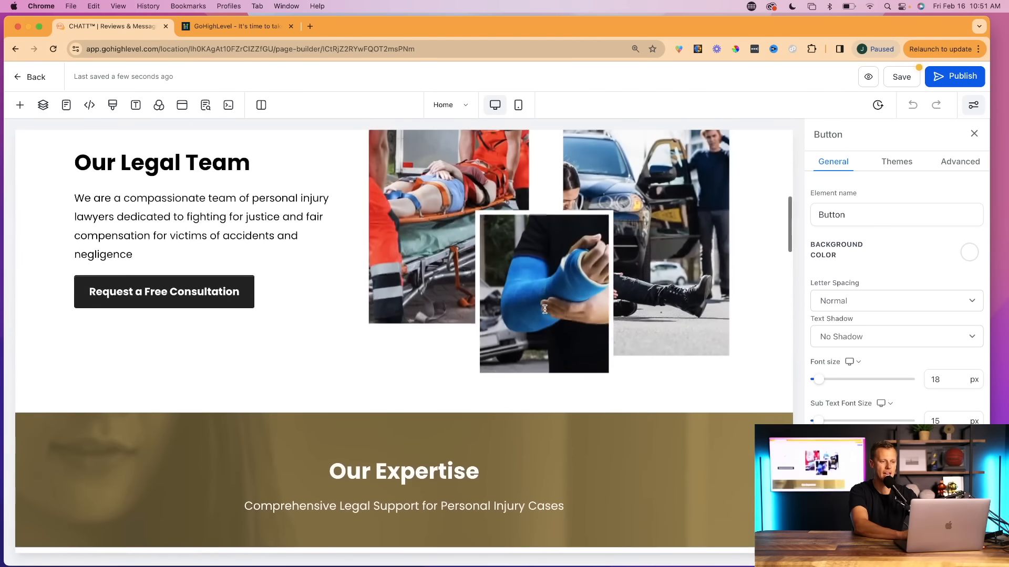
scroll(544, 310, "up", 10)
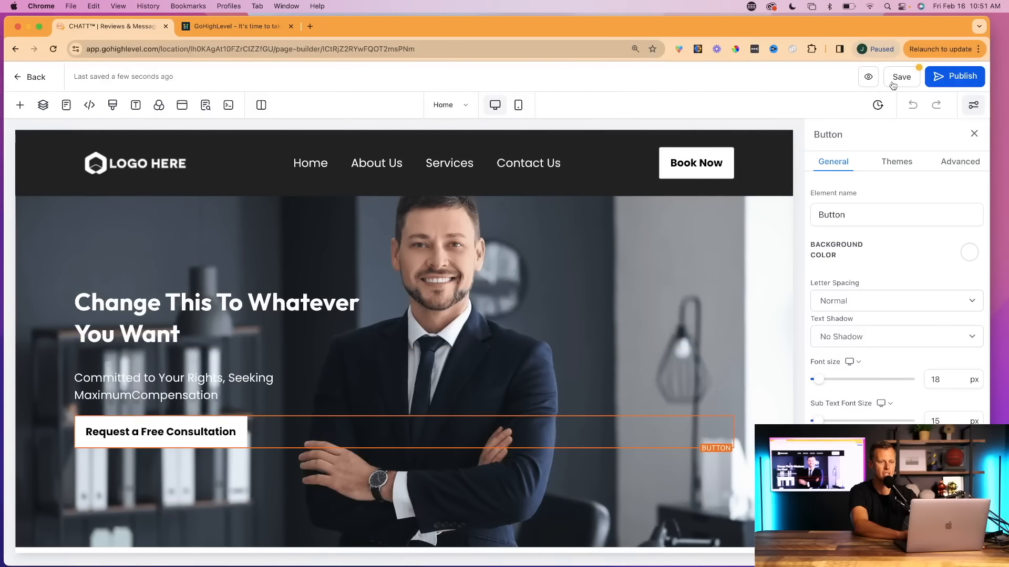
left_click(896, 87)
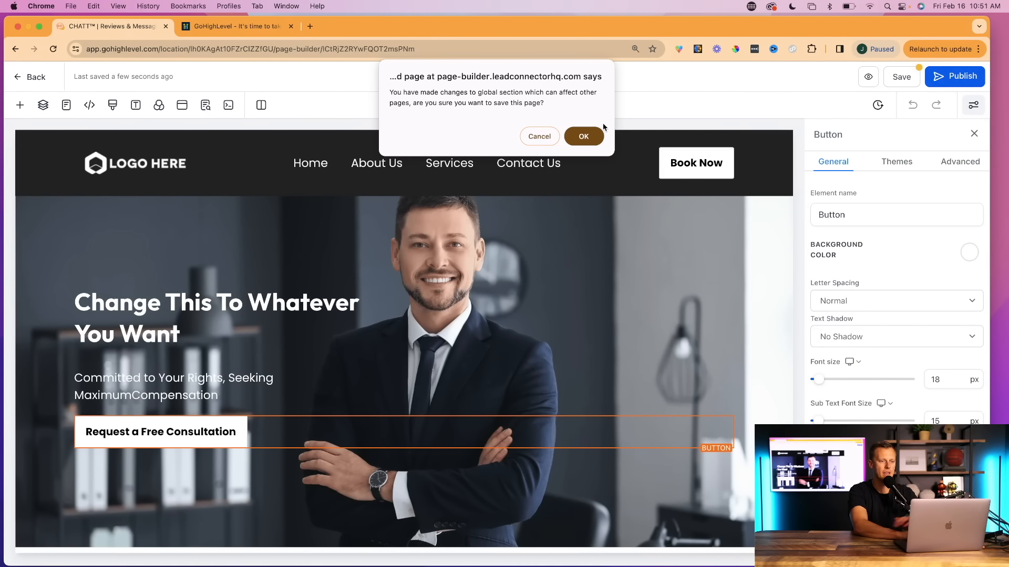
left_click(587, 137)
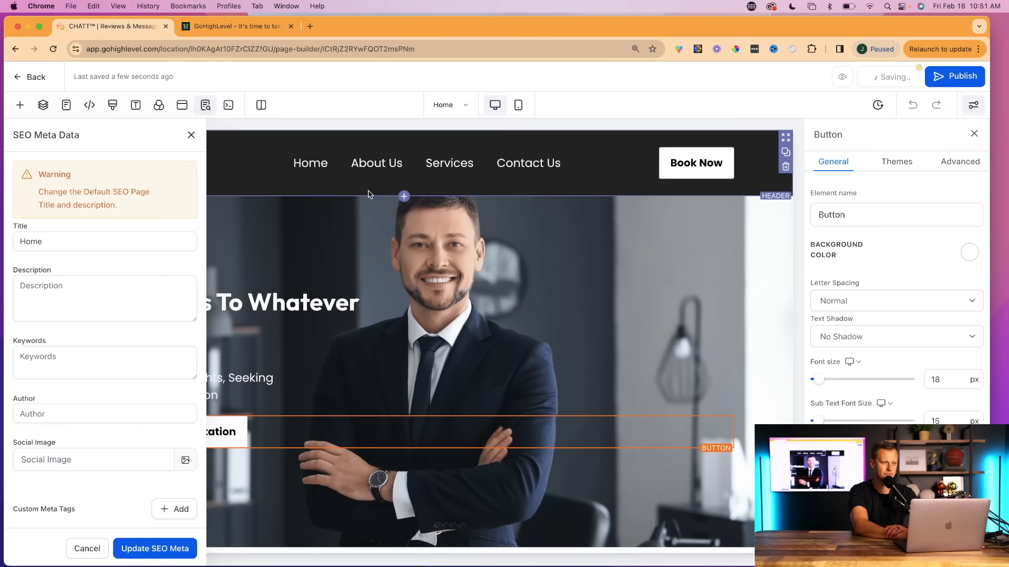
left_click(146, 549)
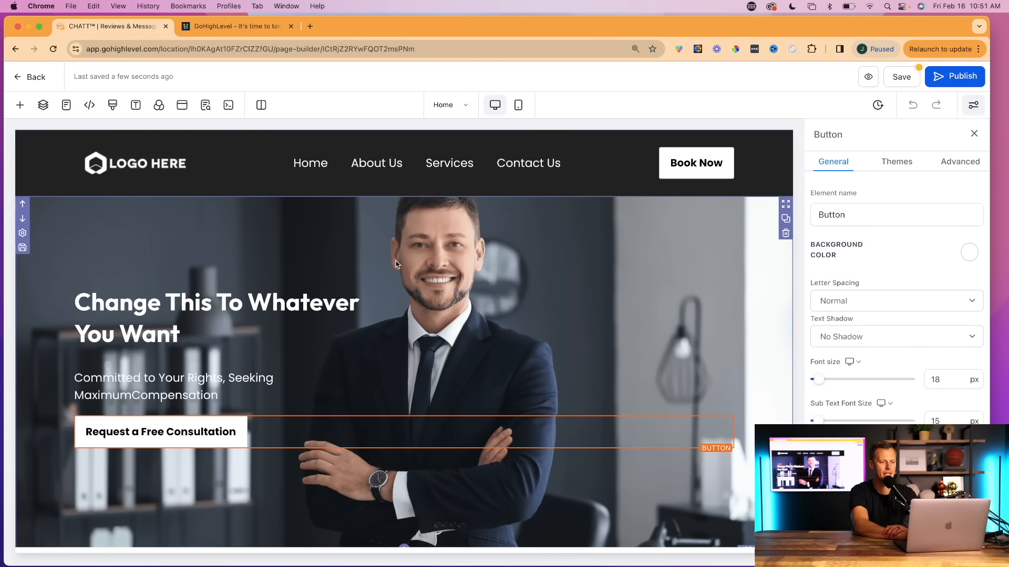
Show the website's list of main pages and preview the Home page in mobile mode
left_click(459, 107)
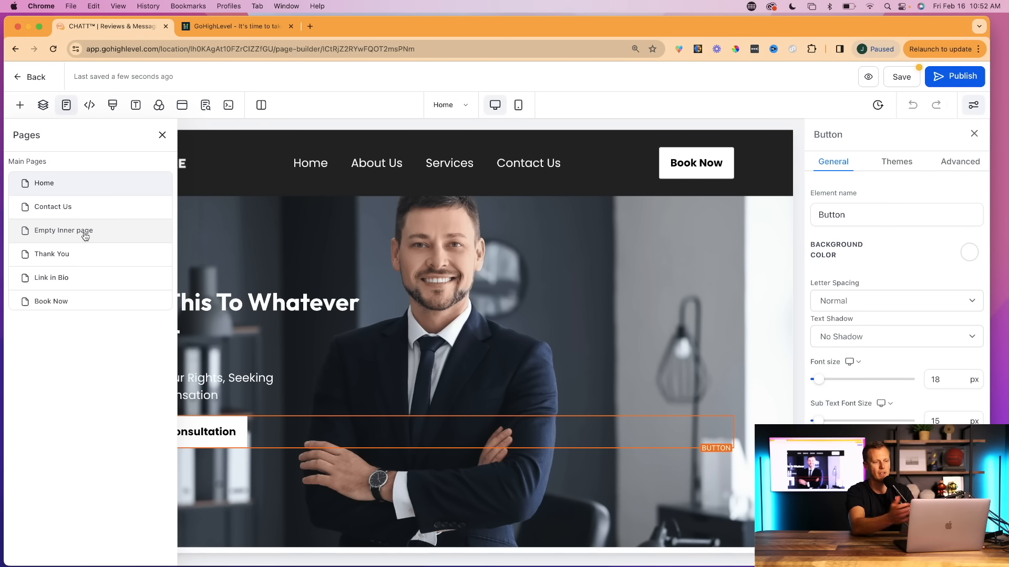
left_click(520, 105)
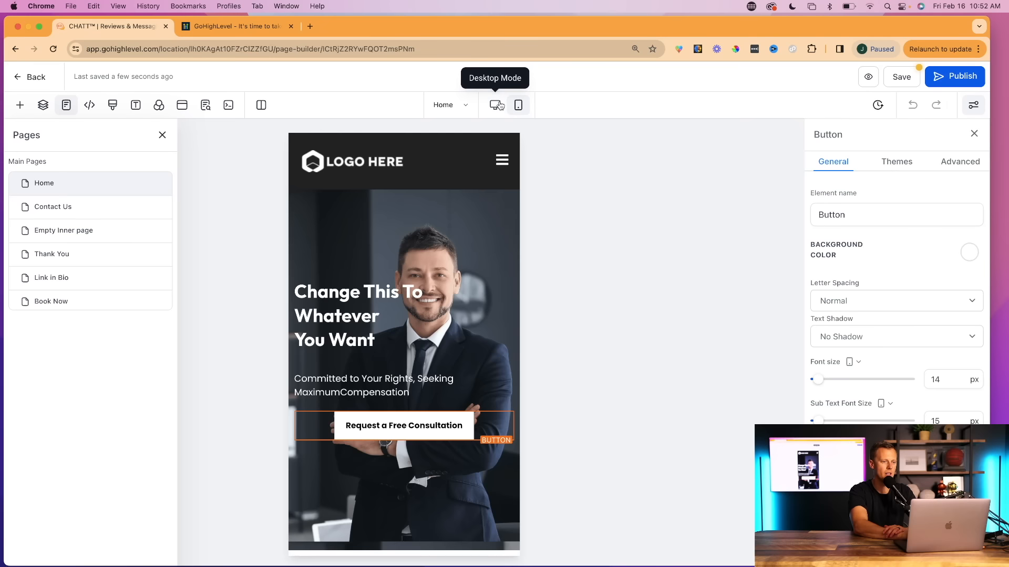
Compare the Home page in desktop and mobile modes and leave the page builder for the website's page list
left_click(497, 105)
left_click(518, 105)
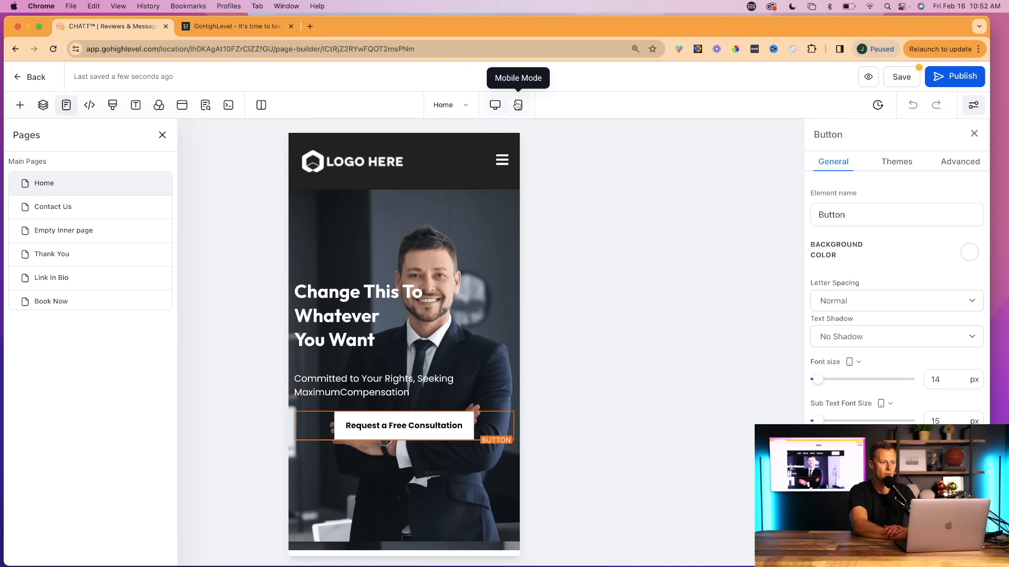
left_click(19, 77)
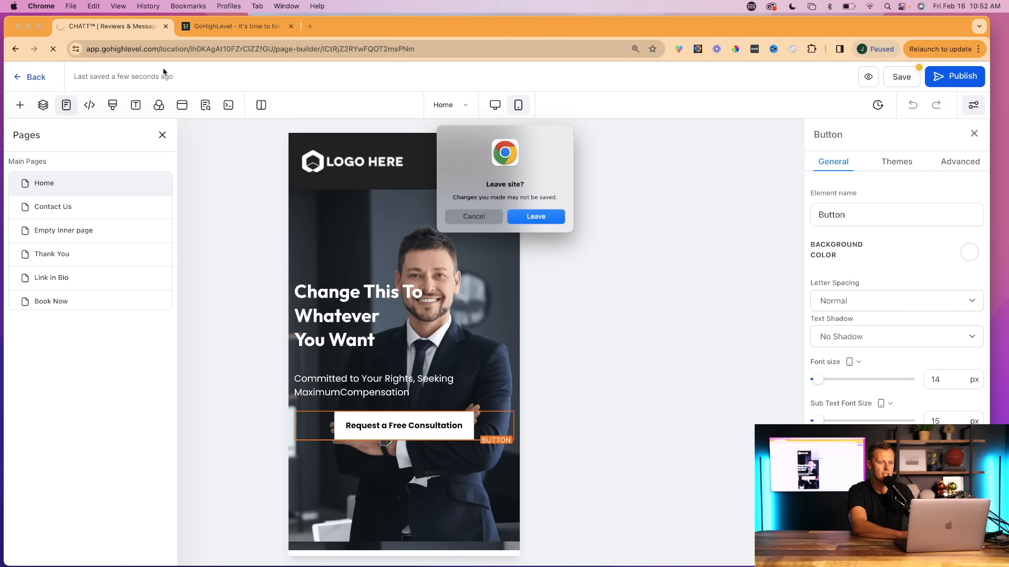
left_click(542, 221)
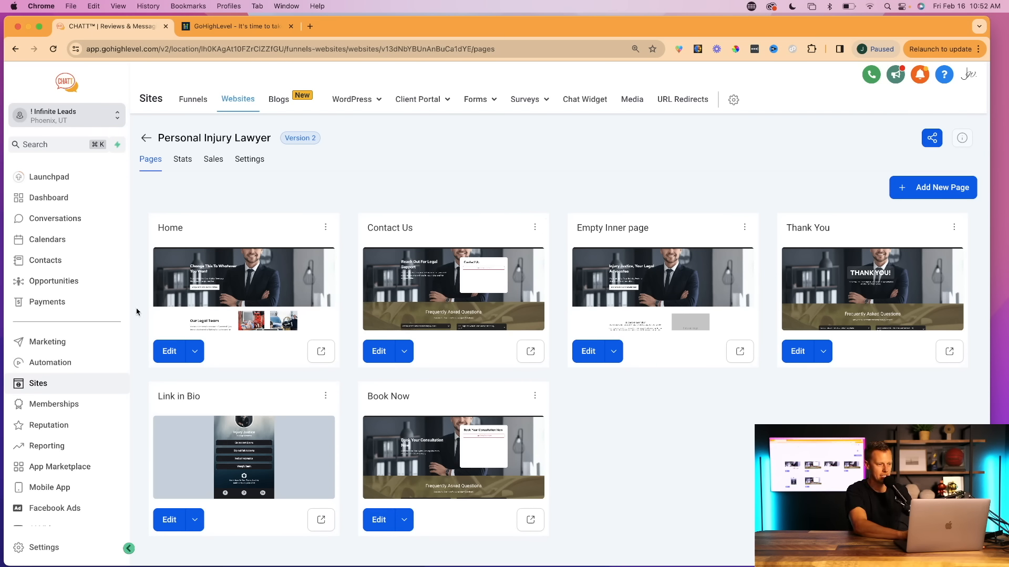
View the Memberships courses dashboard and the Reputation overview
left_click(54, 413)
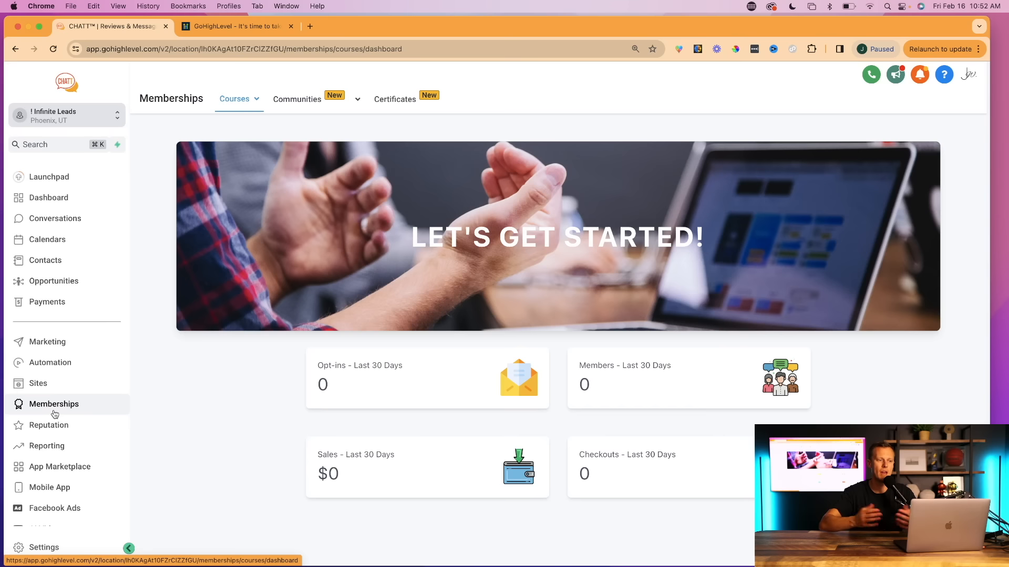
mouse_move(308, 100)
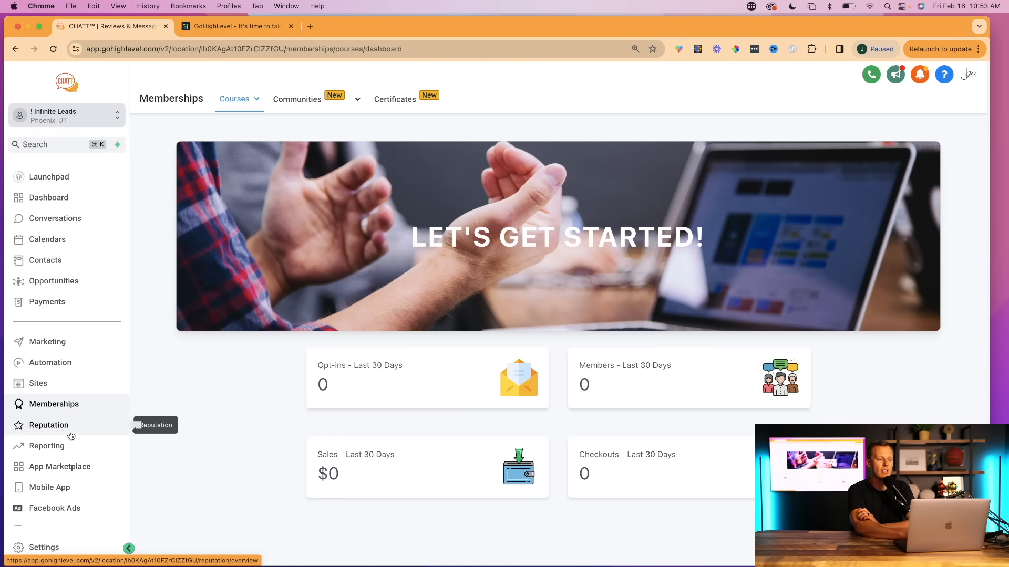
left_click(71, 436)
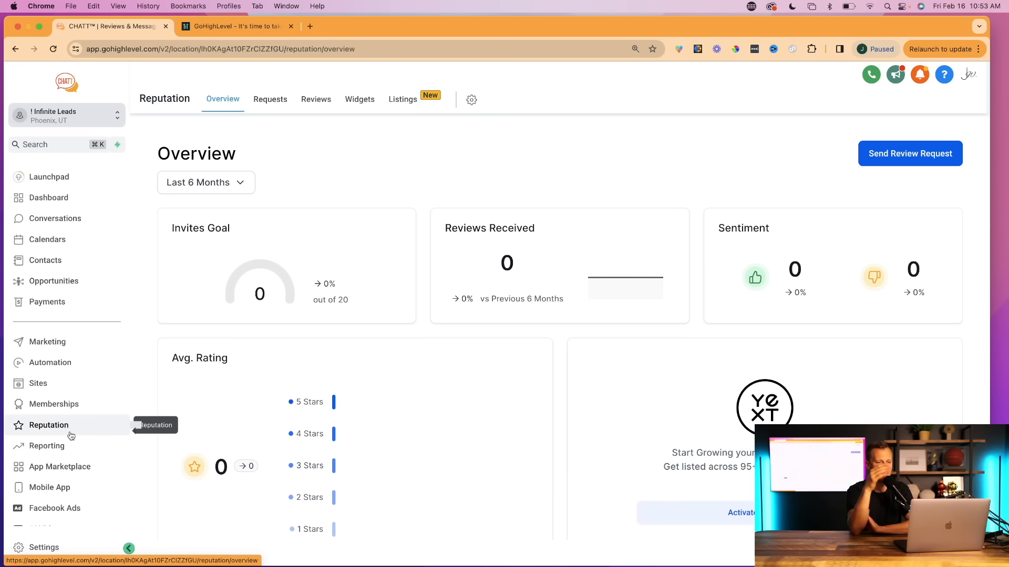
scroll(394, 293, "down", 1)
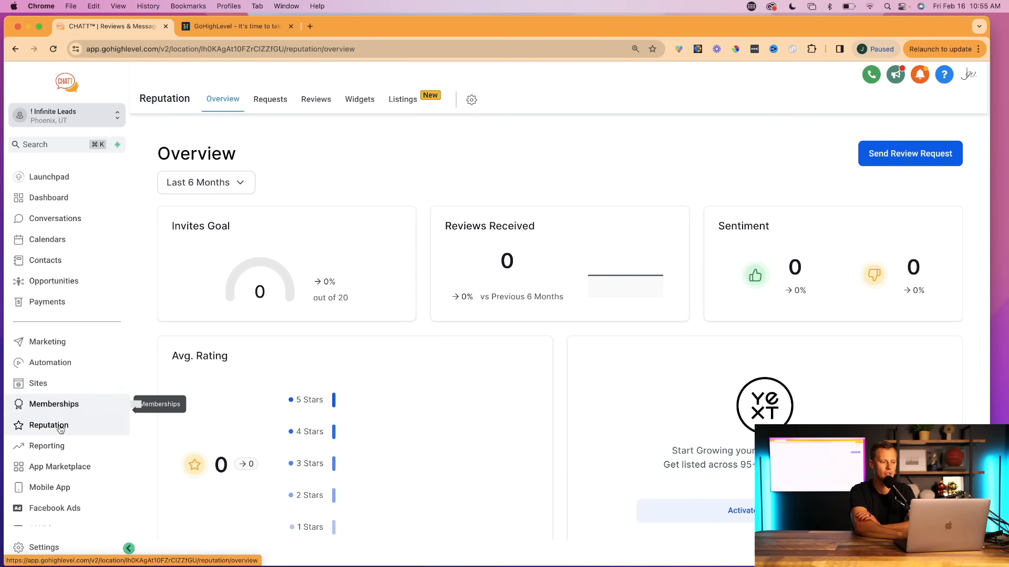
Open the Reporting section and look over the Attribution Report's summary cards and Revenue Generated chart
left_click(51, 452)
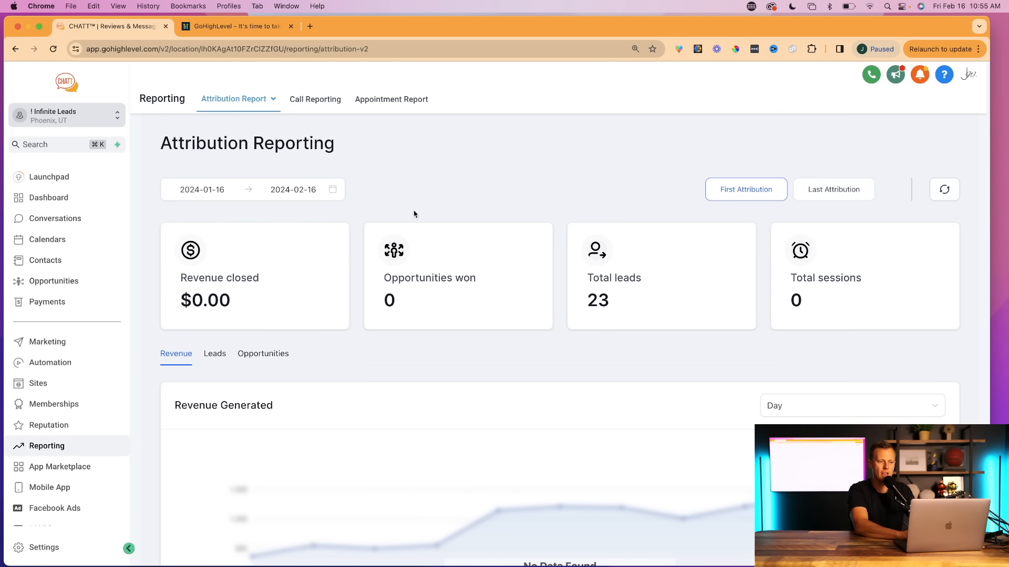
scroll(414, 214, "down", 3)
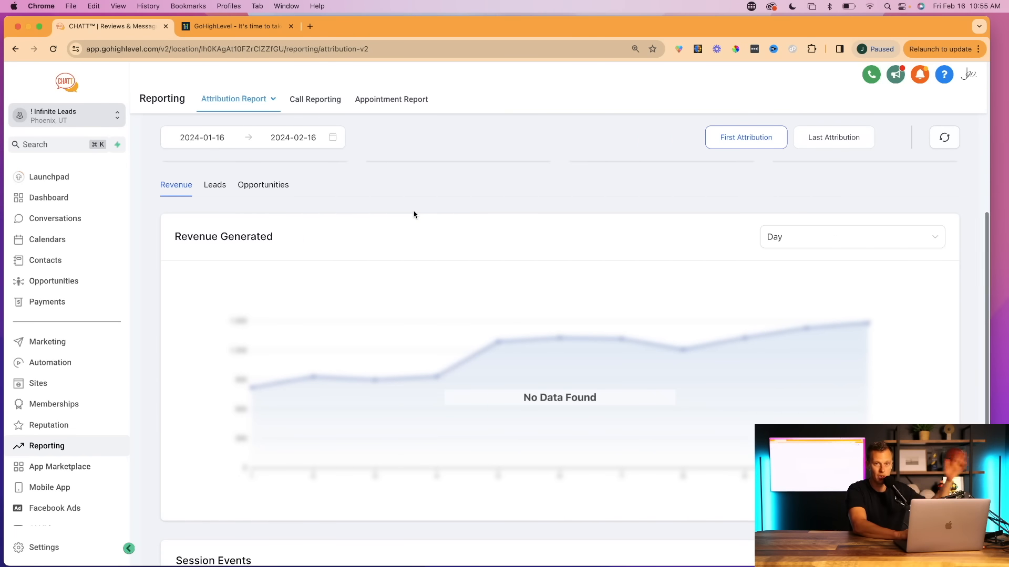
scroll(414, 214, "up", 3)
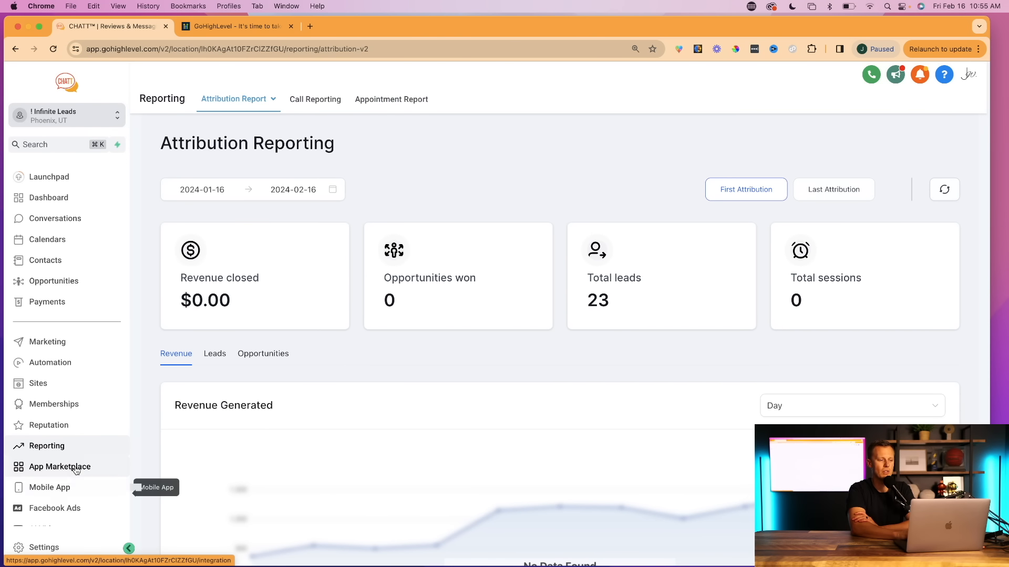
Browse the App Marketplace and the Mobile App page with its download links and team member invitations
scroll(71, 476, "down", 1)
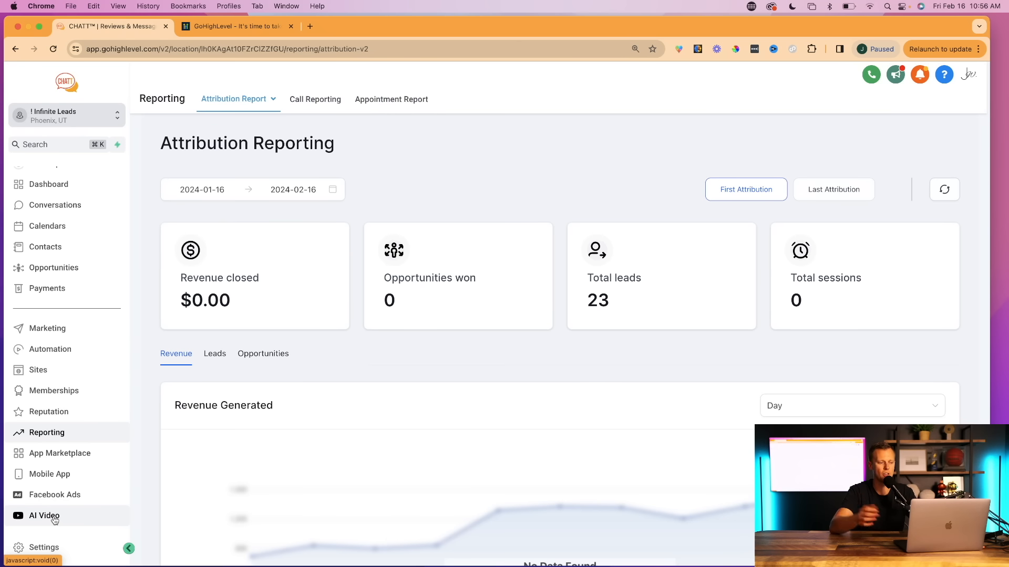
left_click(68, 460)
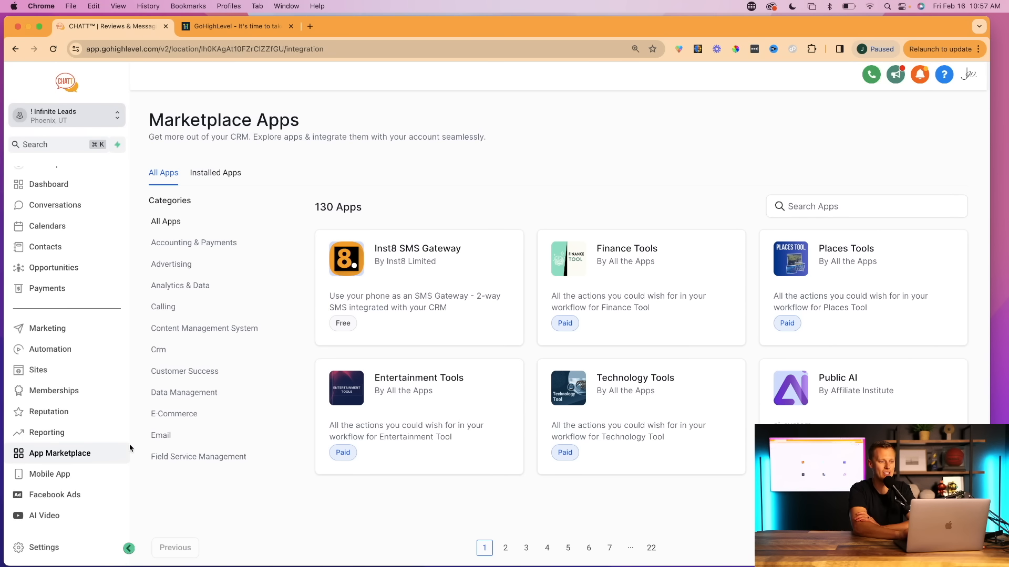
left_click(70, 482)
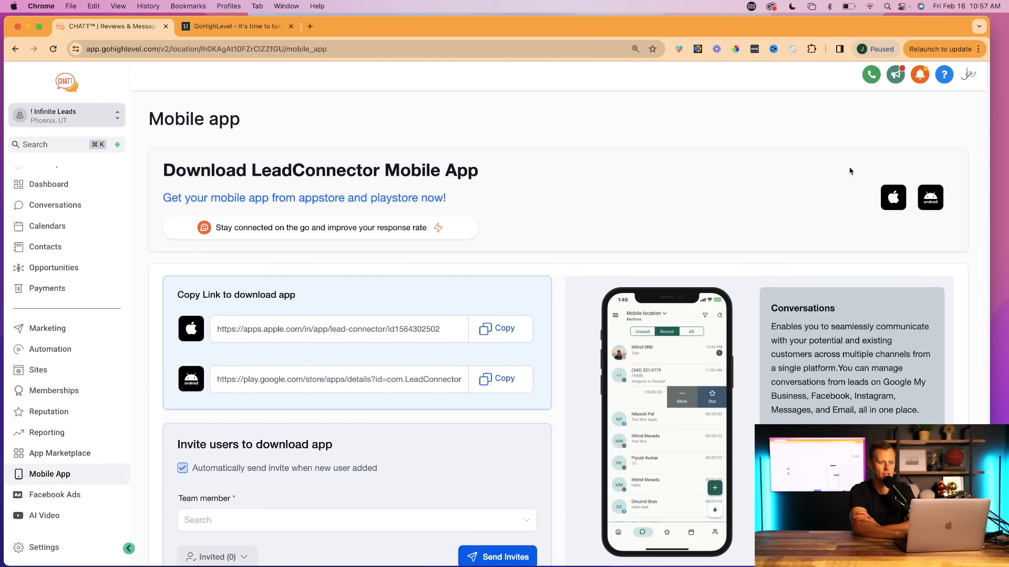
scroll(734, 223, "down", 2)
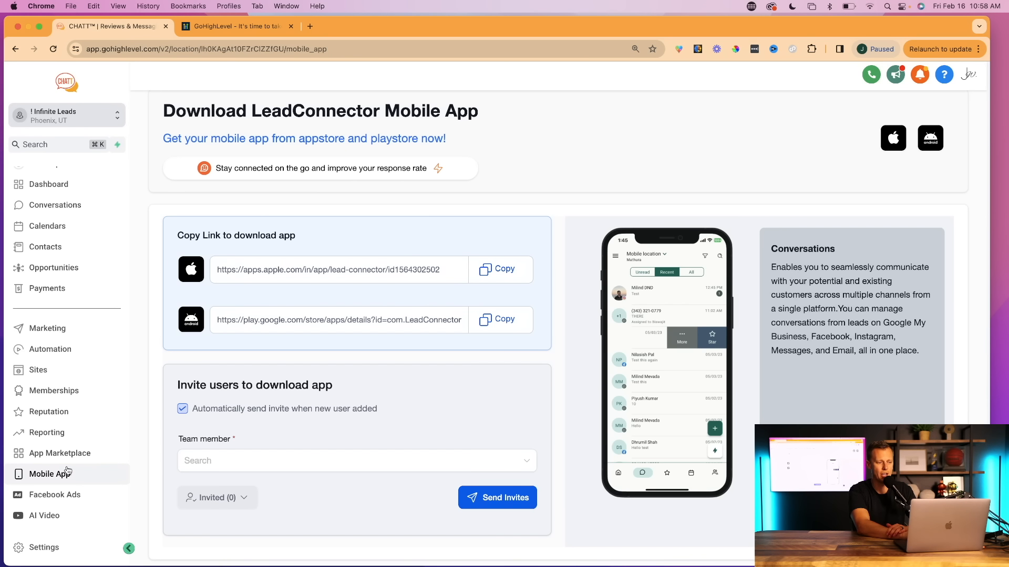
Open the sub-account's settings on Business Profile and look through the list of business services and other settings
left_click(45, 547)
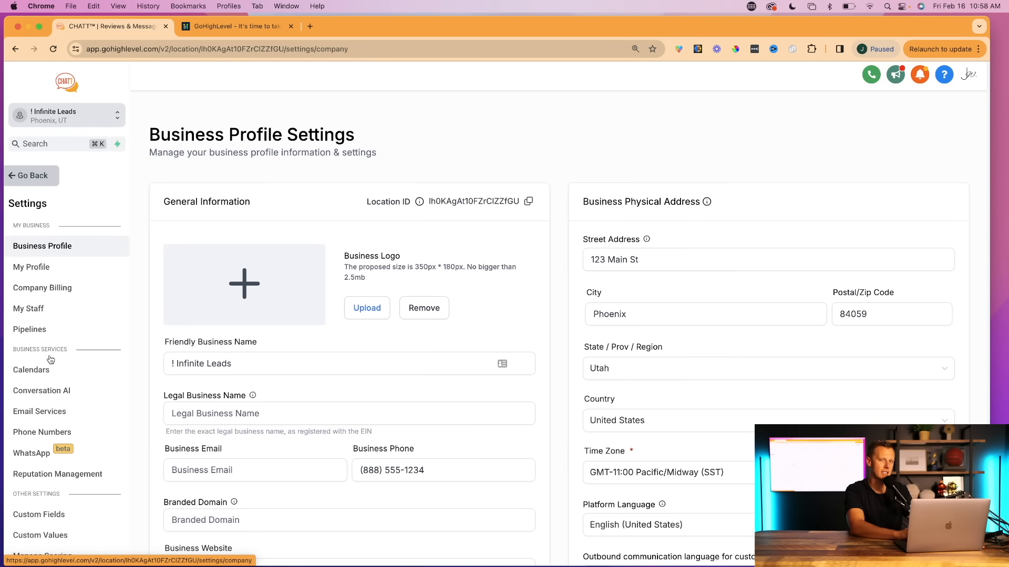
scroll(51, 360, "down", 2)
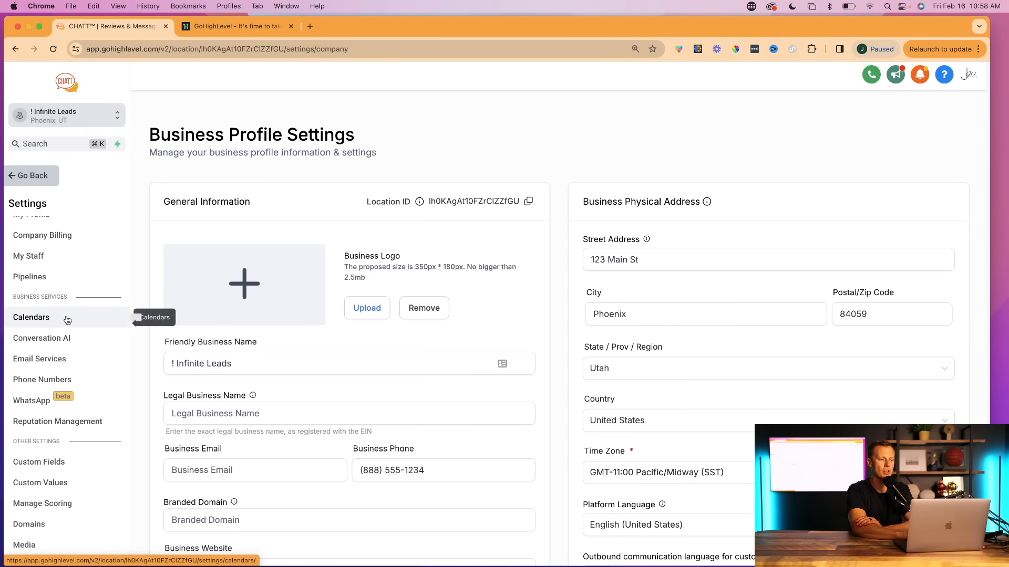
scroll(68, 357, "down", 3)
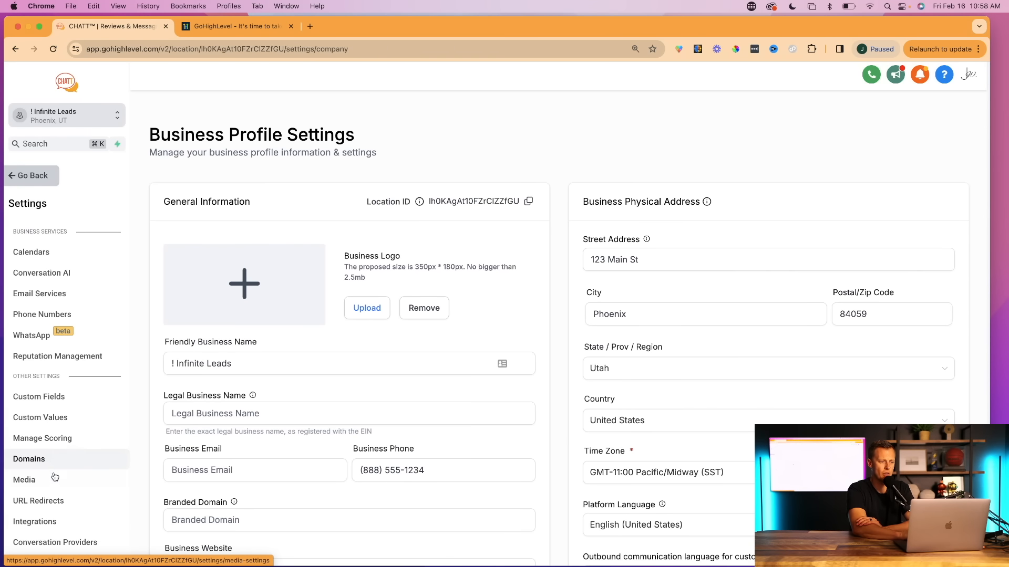
scroll(52, 482, "down", 1)
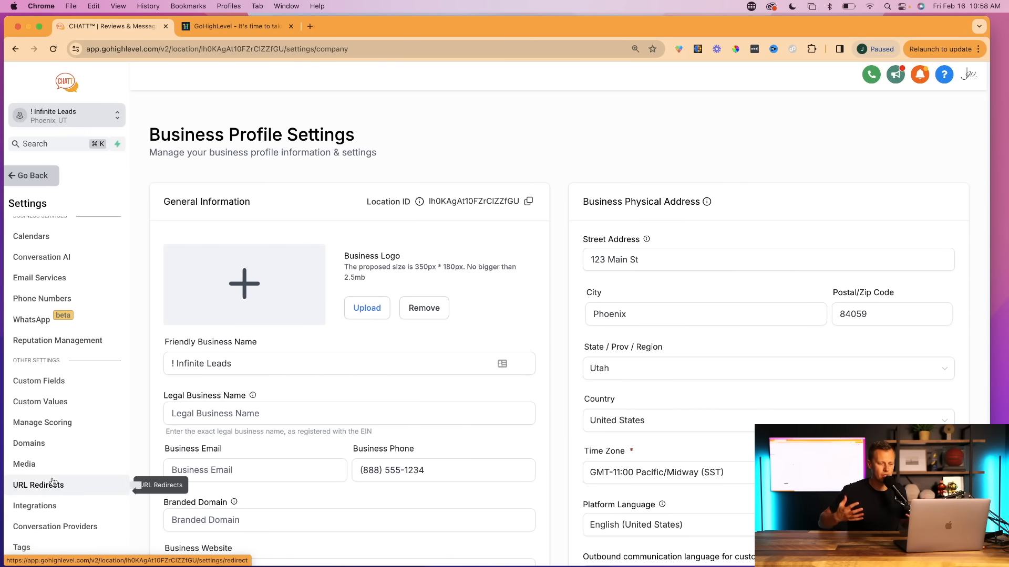